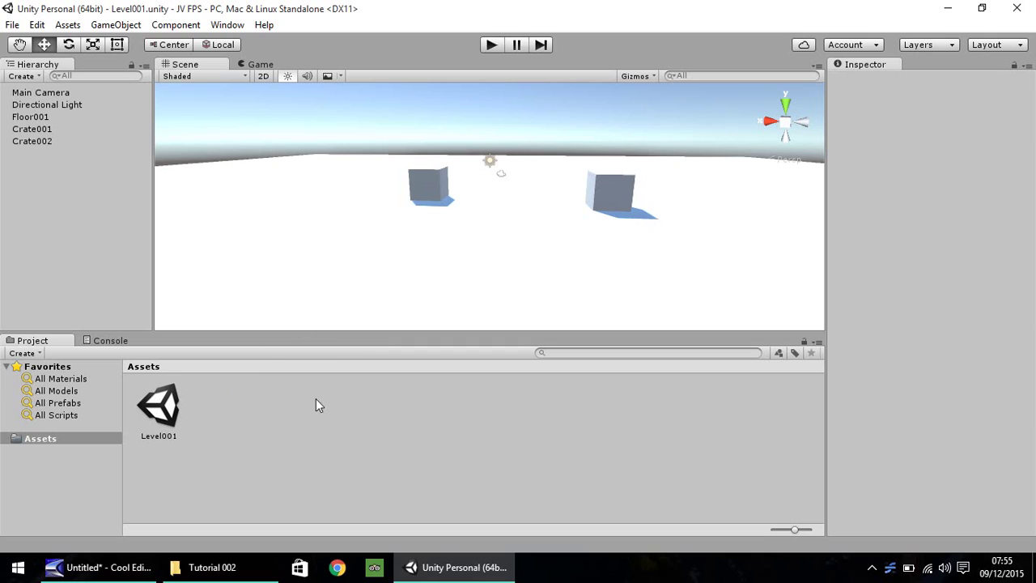
Create an empty Textures folder under Assets, open it, then switch to the Tutorial 002 image folder
right_click(41, 438)
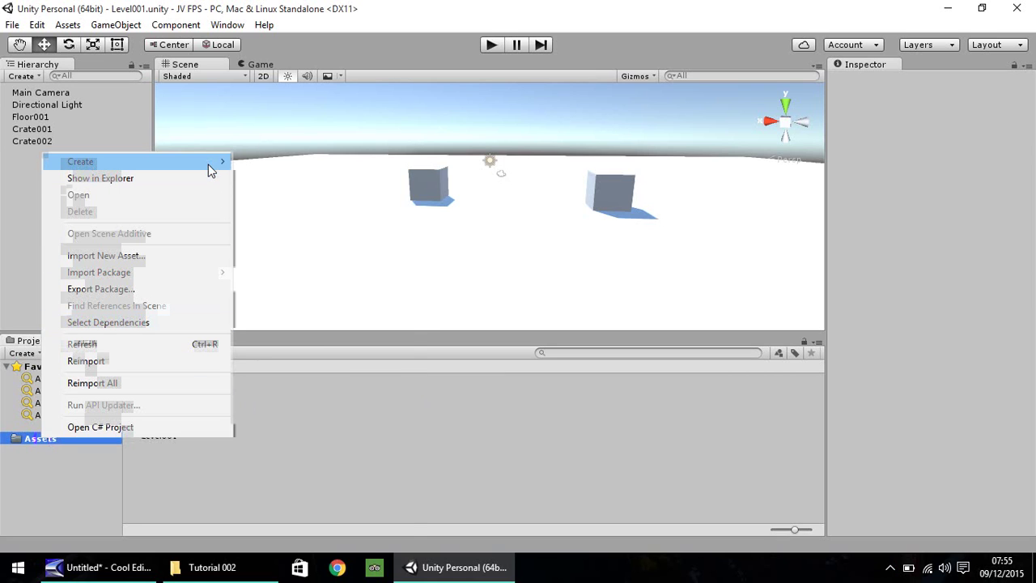
mouse_move(208, 164)
left_click(247, 163)
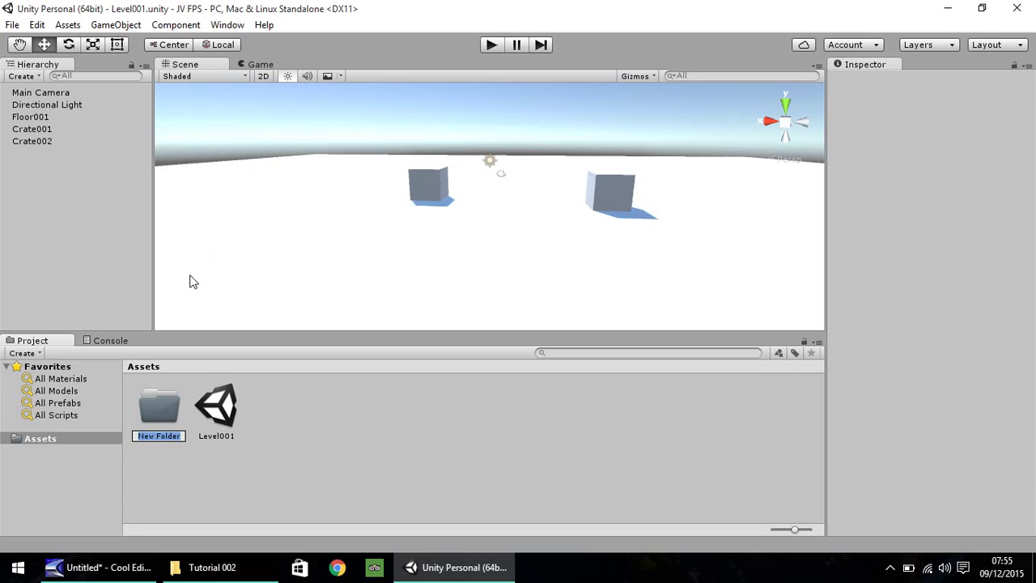
type("Textures")
key("Return")
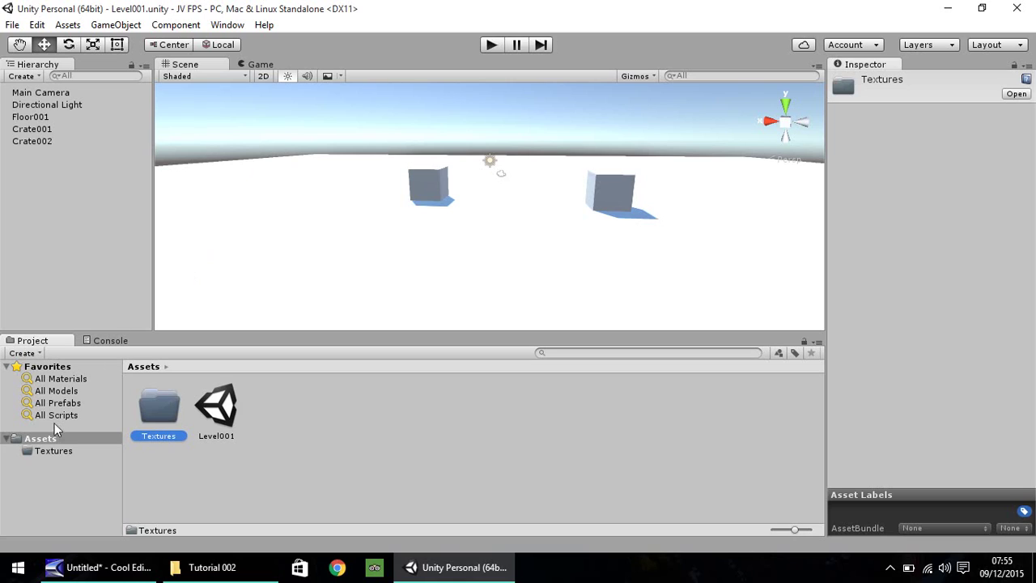
left_click(48, 453)
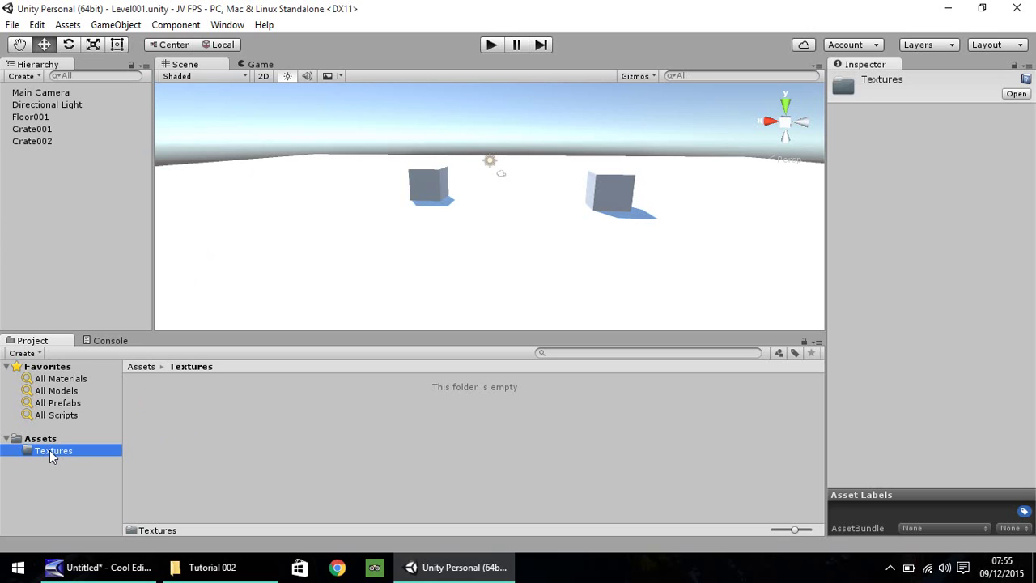
left_click(198, 566)
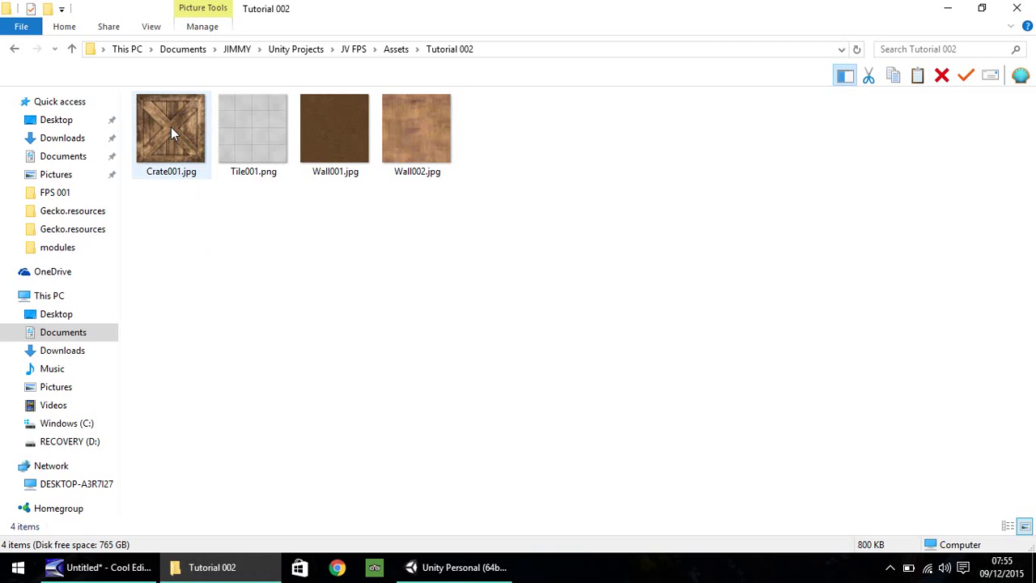
Import Crate001, Tile001, Wall001 and Wall002 from Tutorial 002 into the Textures folder
left_click_drag(171, 127, 328, 490)
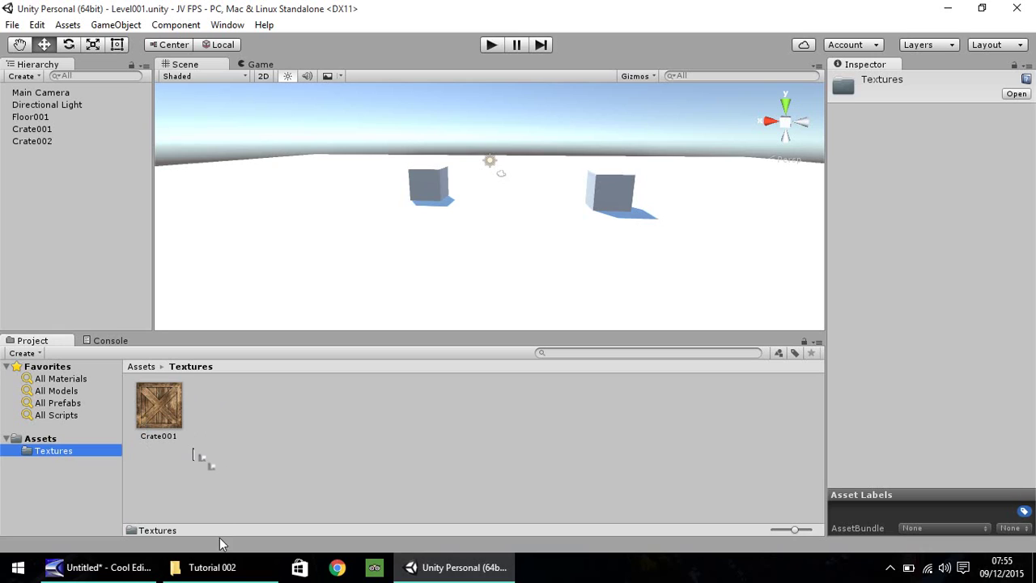
left_click(212, 567)
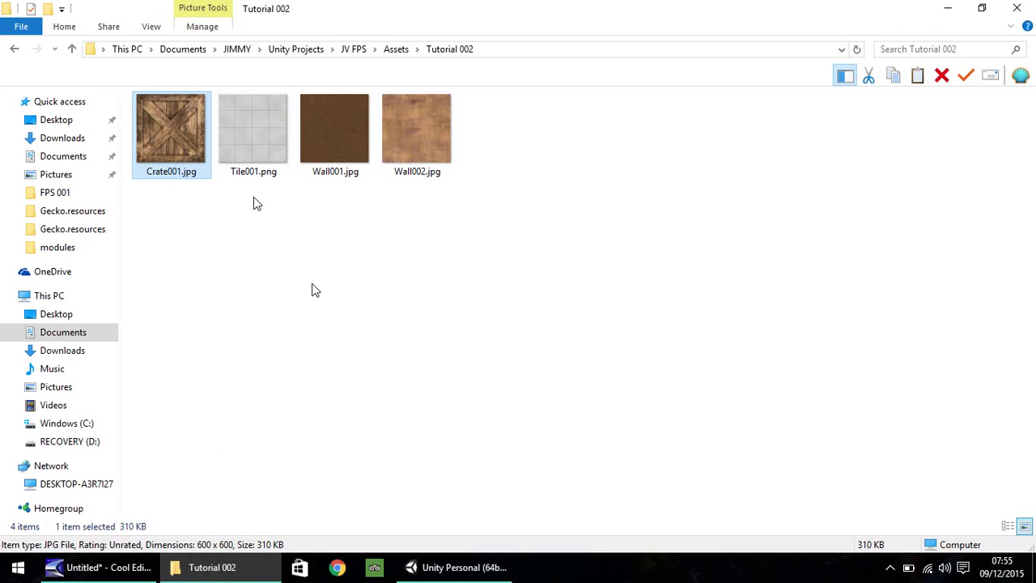
left_click_drag(254, 199, 424, 122)
left_click_drag(265, 131, 231, 421)
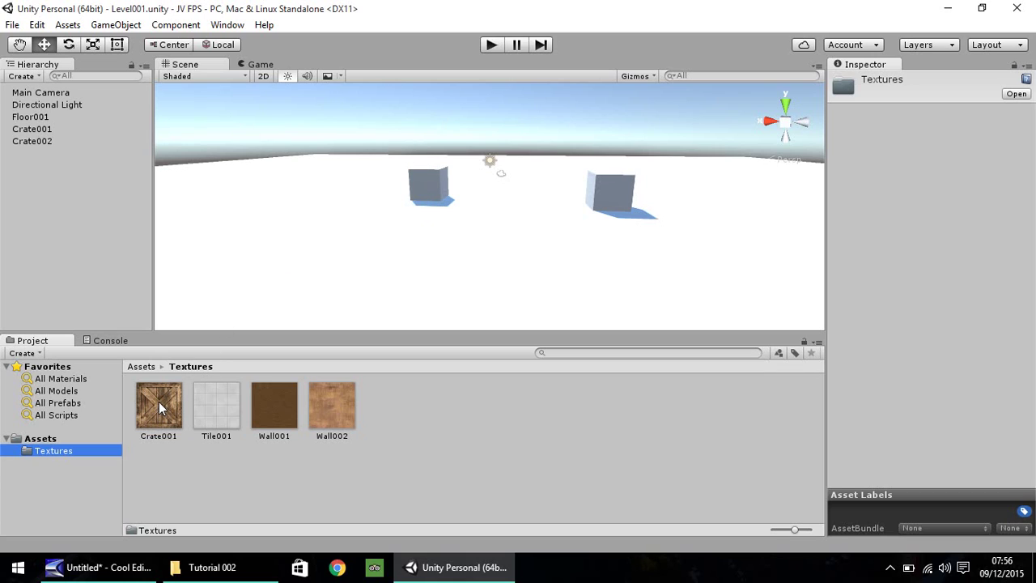
Apply the Crate001 texture to the left and right crates, generating a Crate001 material
left_click_drag(159, 402, 426, 183)
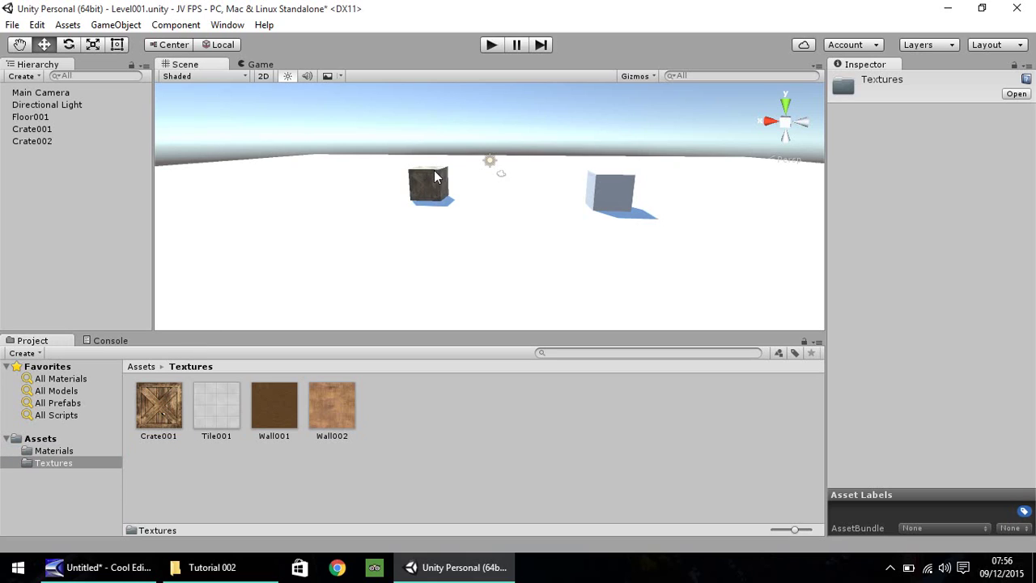
left_click(42, 454)
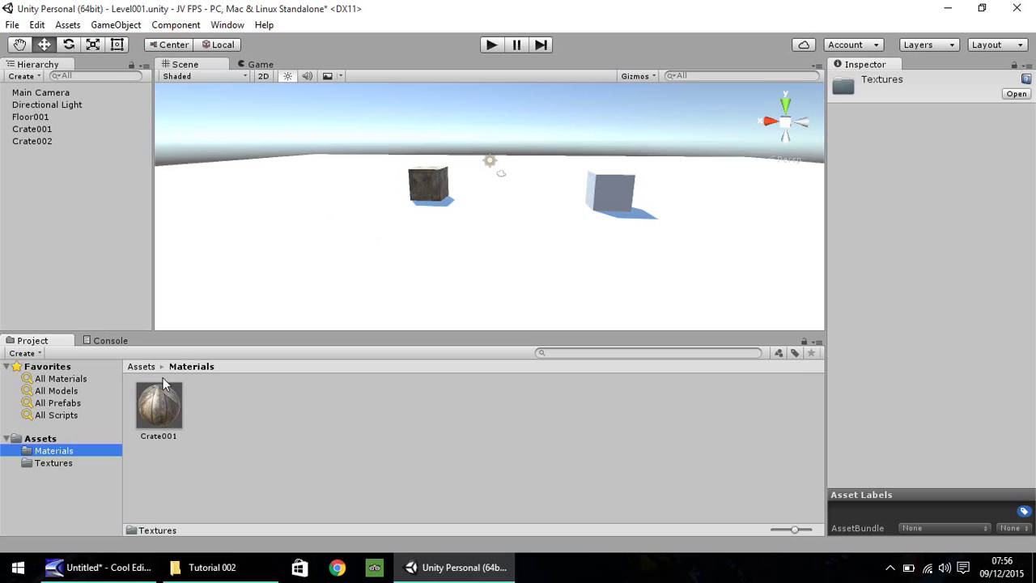
left_click(51, 465)
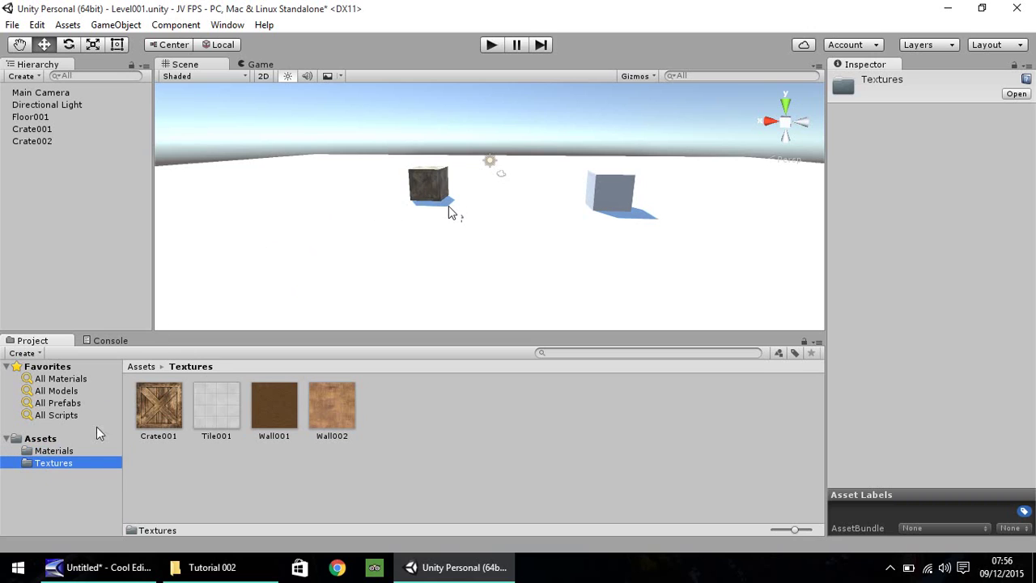
left_click(58, 453)
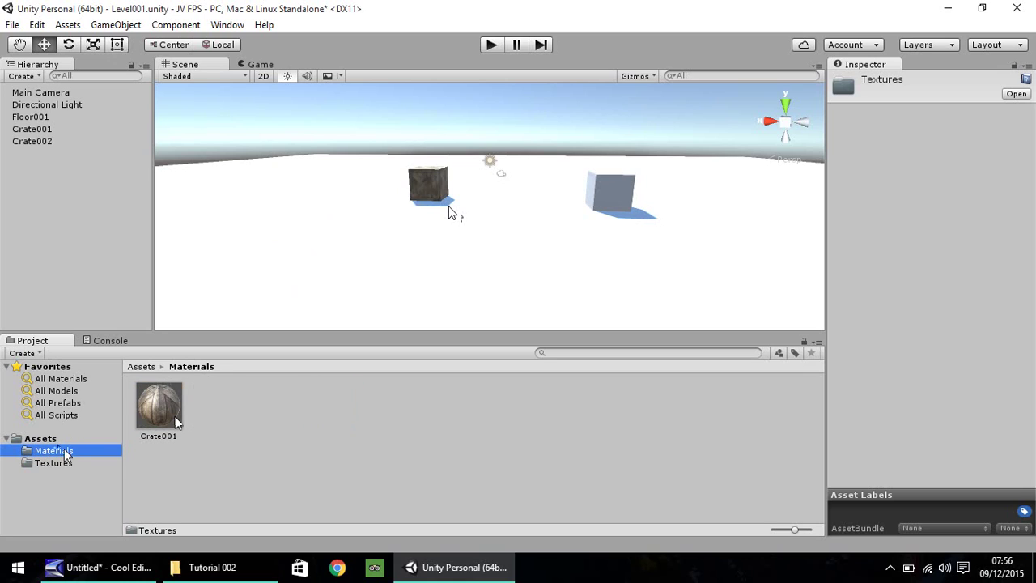
left_click(53, 464)
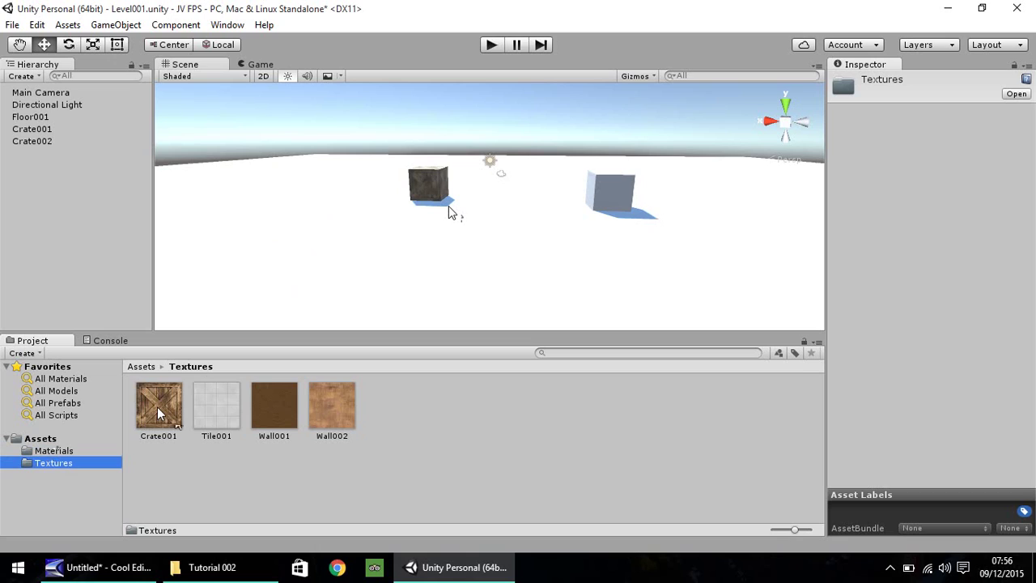
left_click_drag(159, 413, 616, 192)
left_click(78, 451)
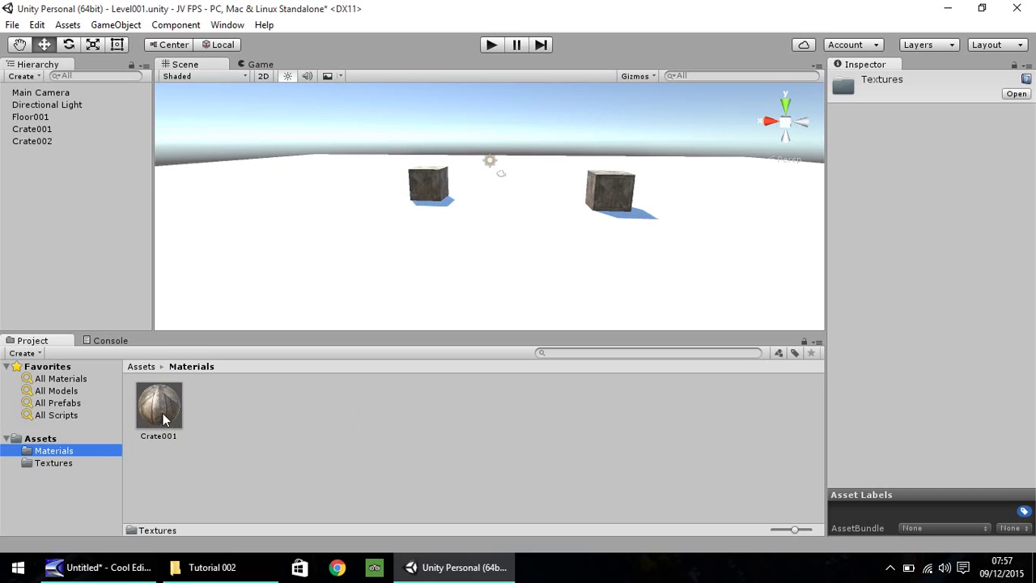
Create a Standard-shader material in Materials named Floor001
right_click(211, 399)
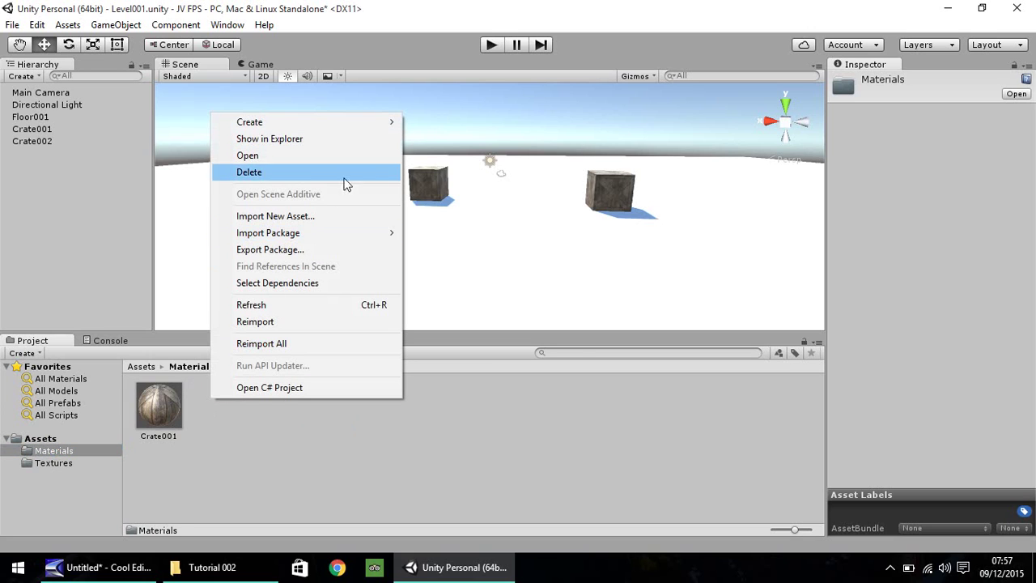
mouse_move(368, 131)
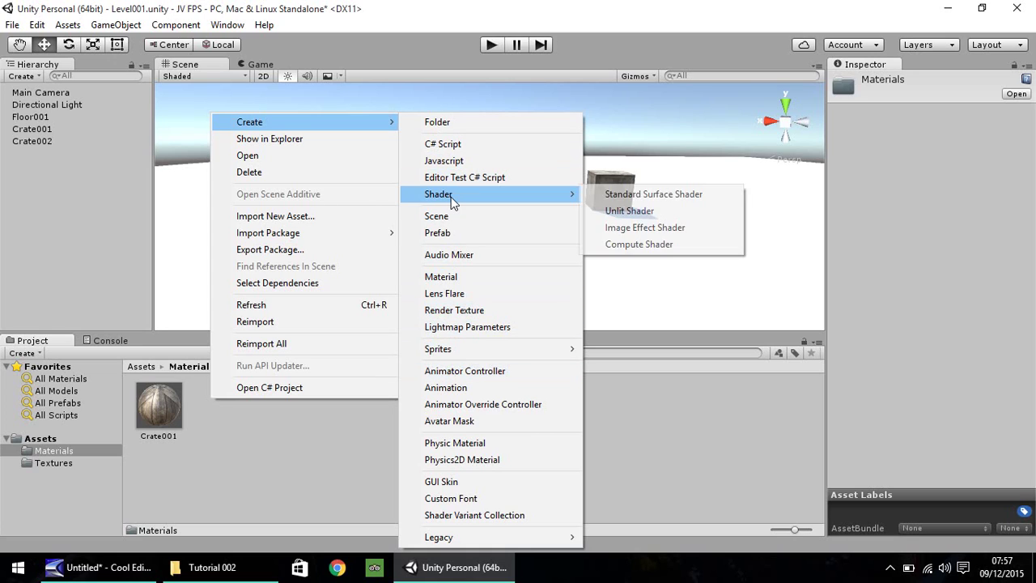
left_click(462, 280)
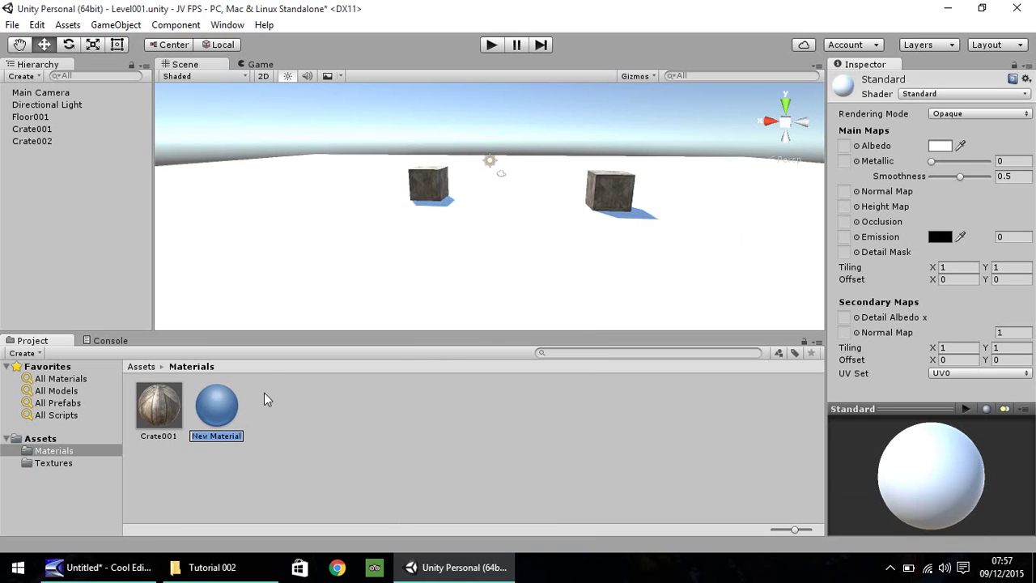
type("Floor001")
key("Return")
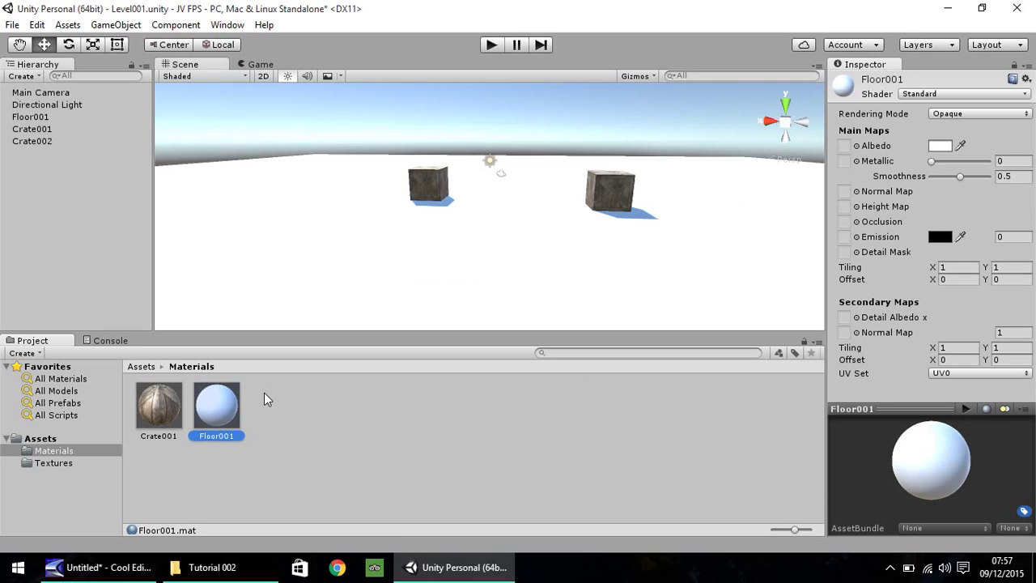
Set Tile001 as Floor001's Albedo texture and apply Floor001 to the floor
left_click(73, 463)
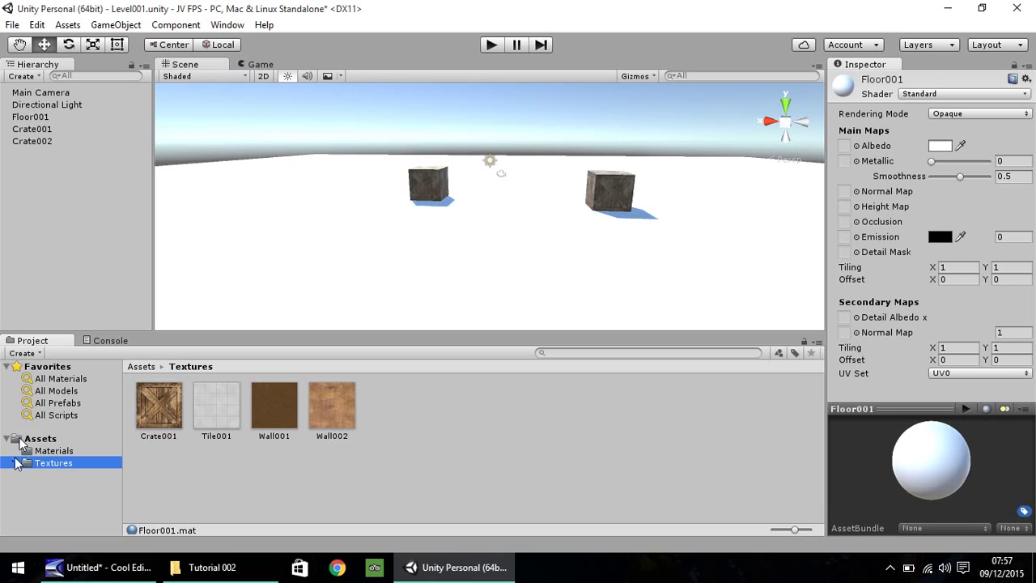
left_click(53, 451)
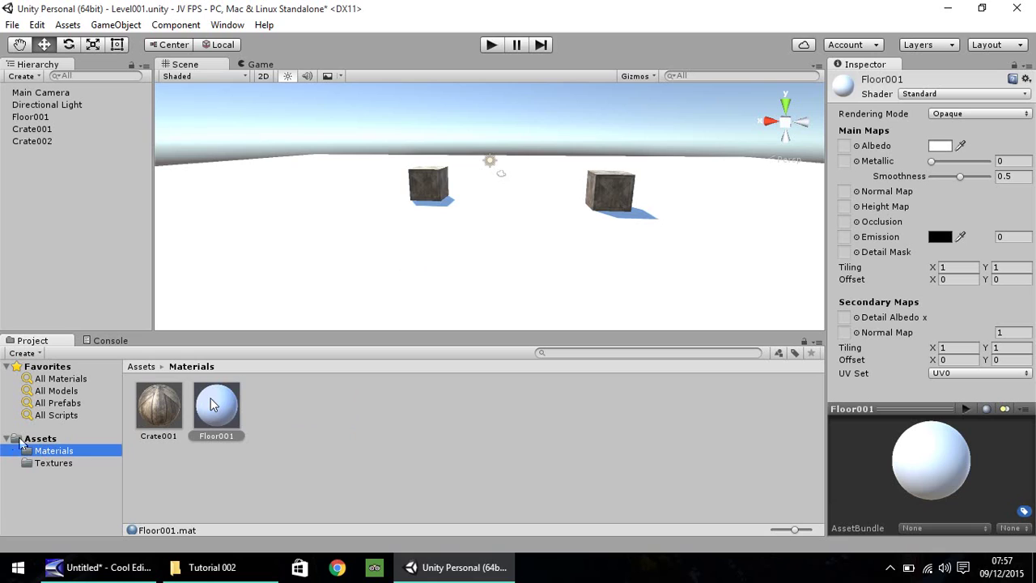
left_click(53, 463)
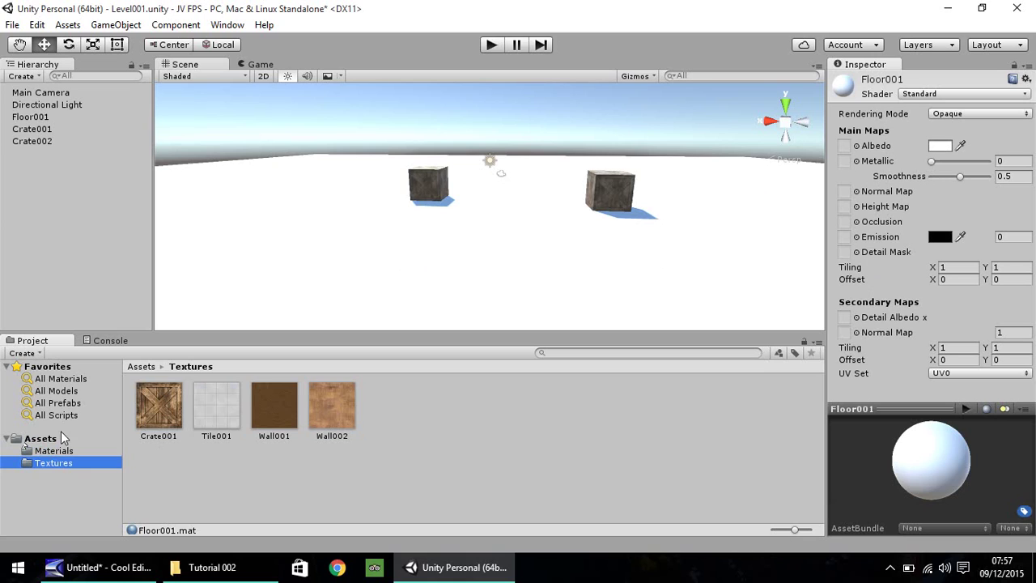
left_click(54, 451)
left_click(215, 407)
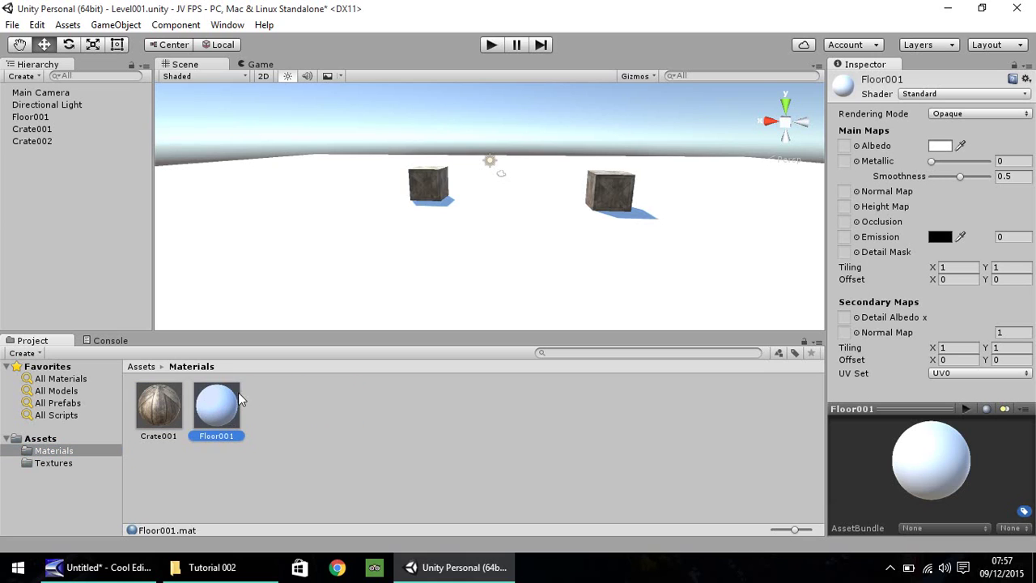
left_click(49, 463)
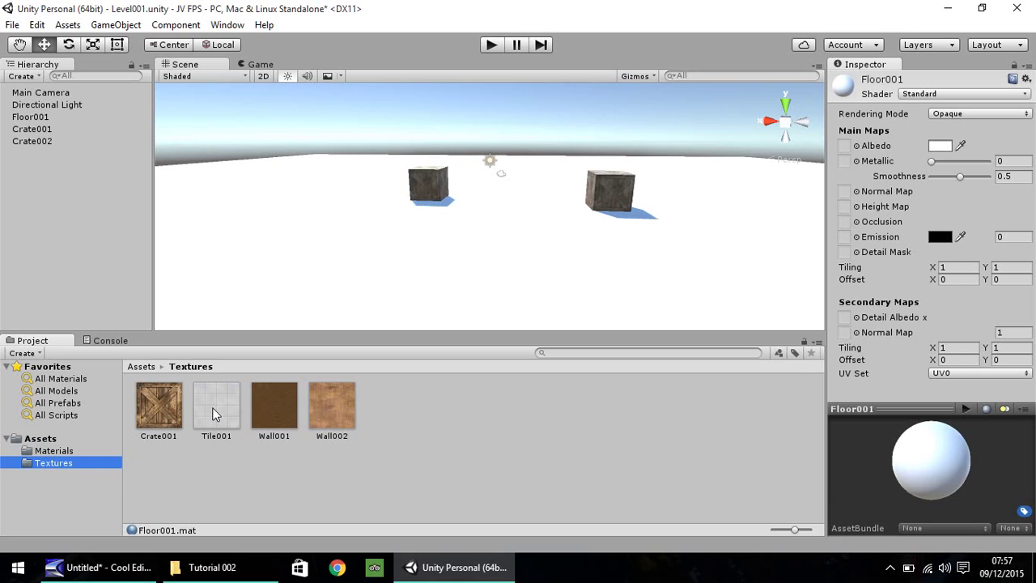
left_click_drag(203, 405, 844, 150)
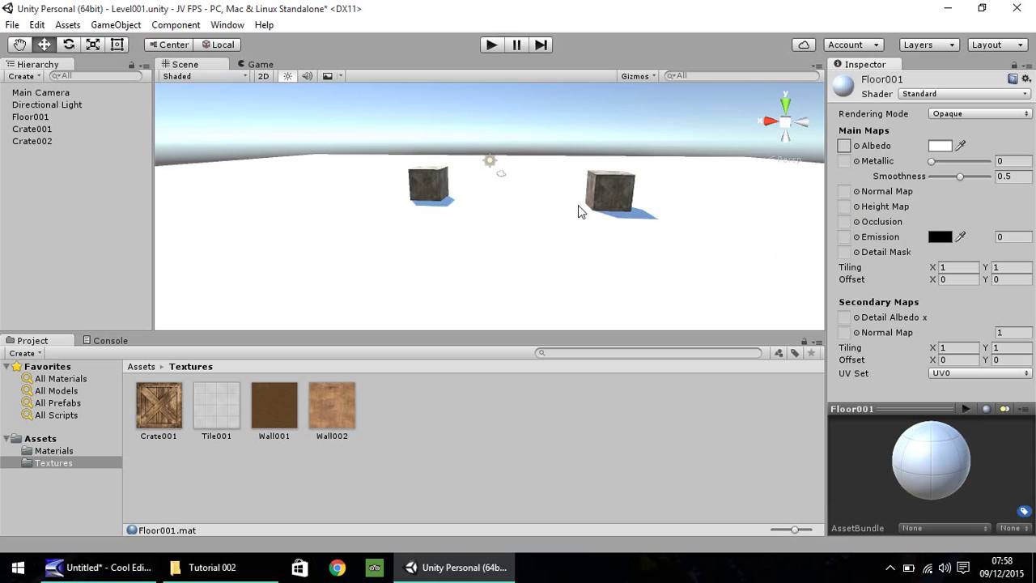
left_click(50, 451)
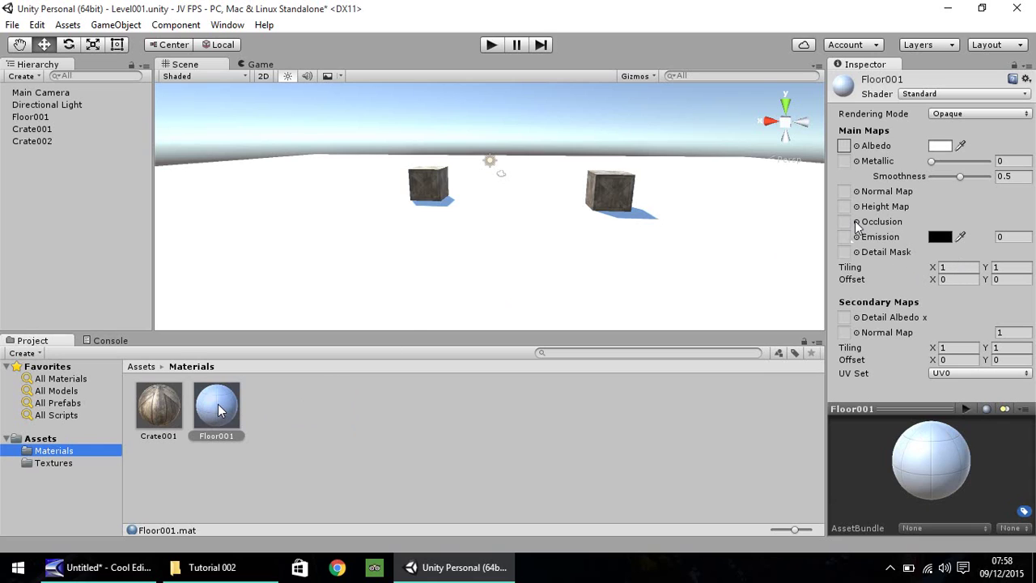
left_click_drag(217, 411, 466, 262)
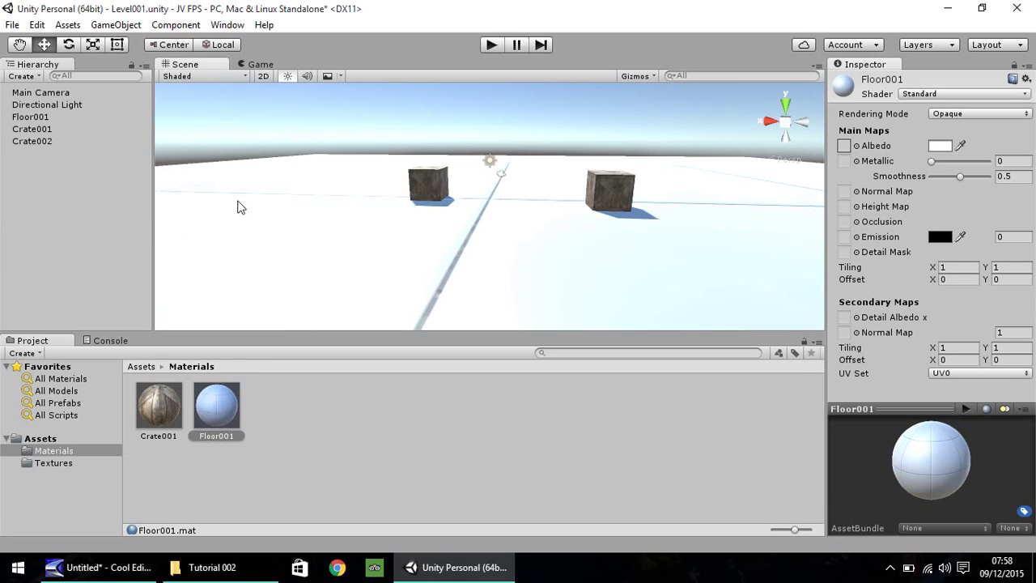
Focus the view on the floor and bring up the Floor001 material settings
double_click(32, 117)
scroll(457, 197, "up", 3)
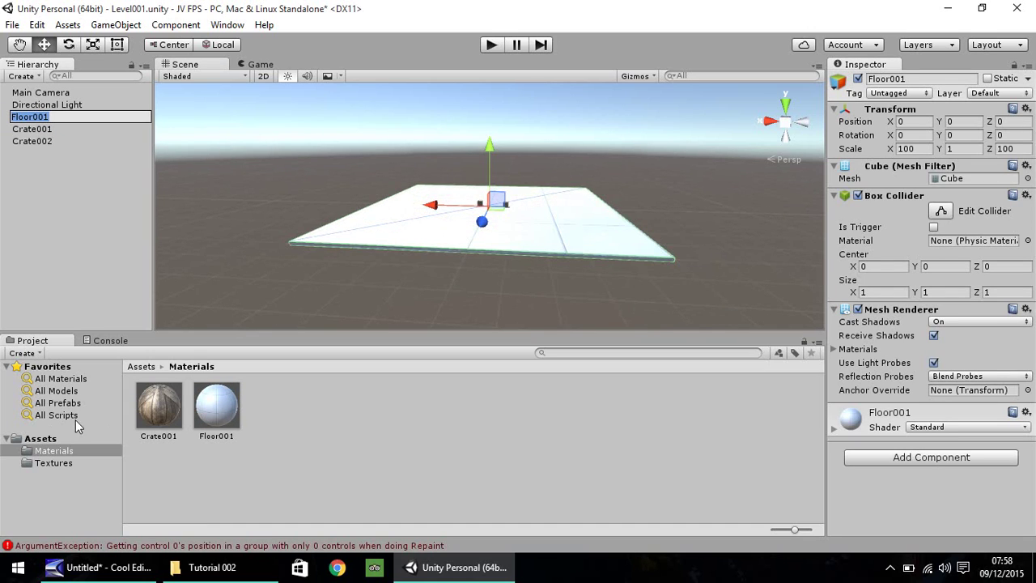
left_click(45, 463)
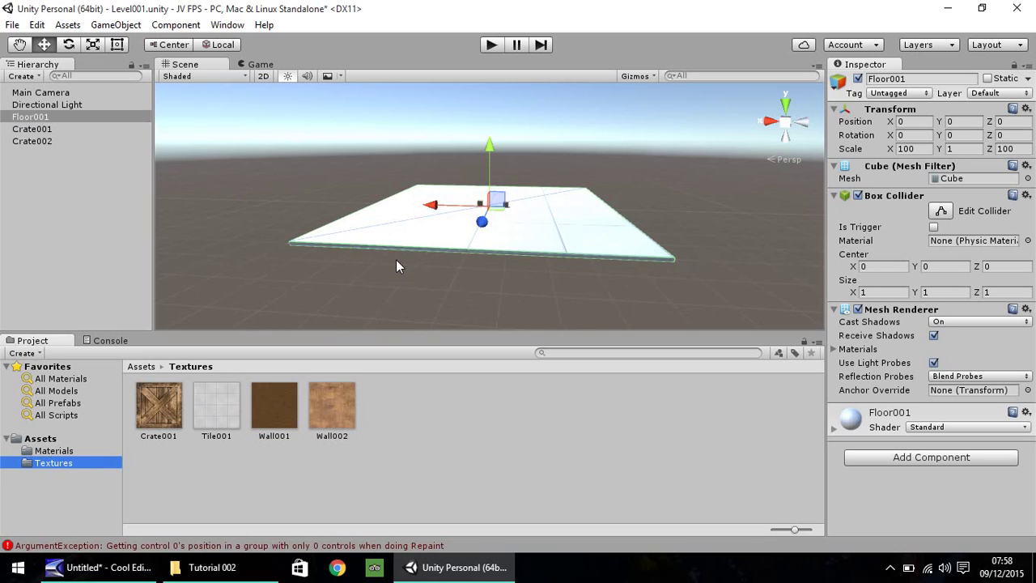
left_click(58, 452)
left_click(207, 409)
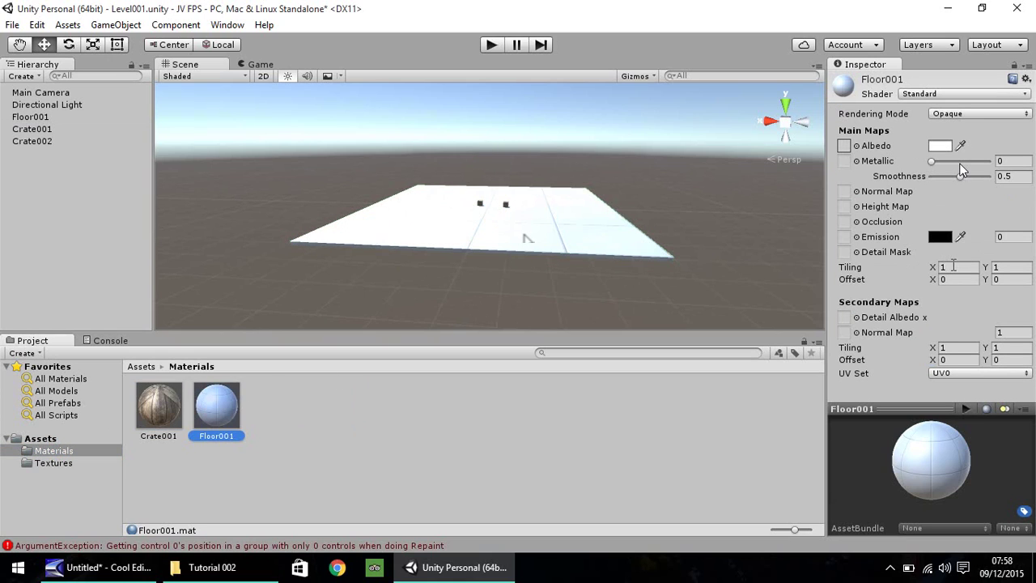
left_click(955, 267)
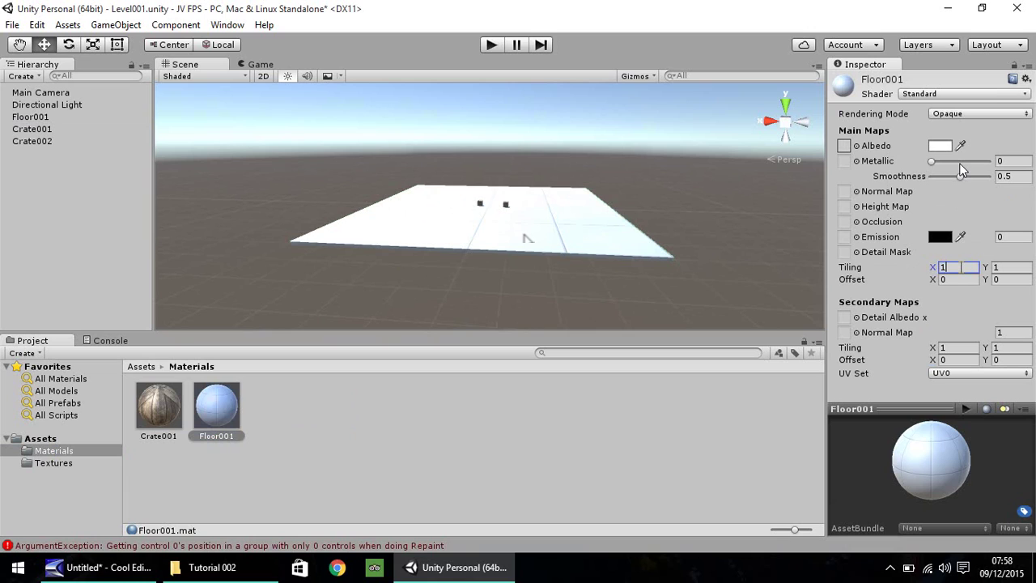
left_click(572, 230)
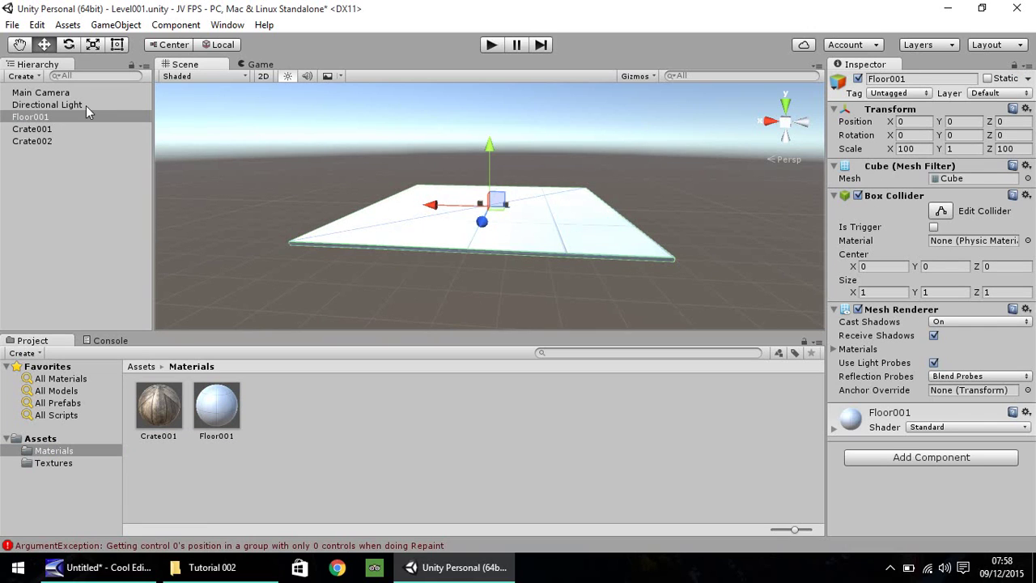
Set Floor001's Main Maps tiling X and Y to 100 and zoom in on the floor
left_click(218, 400)
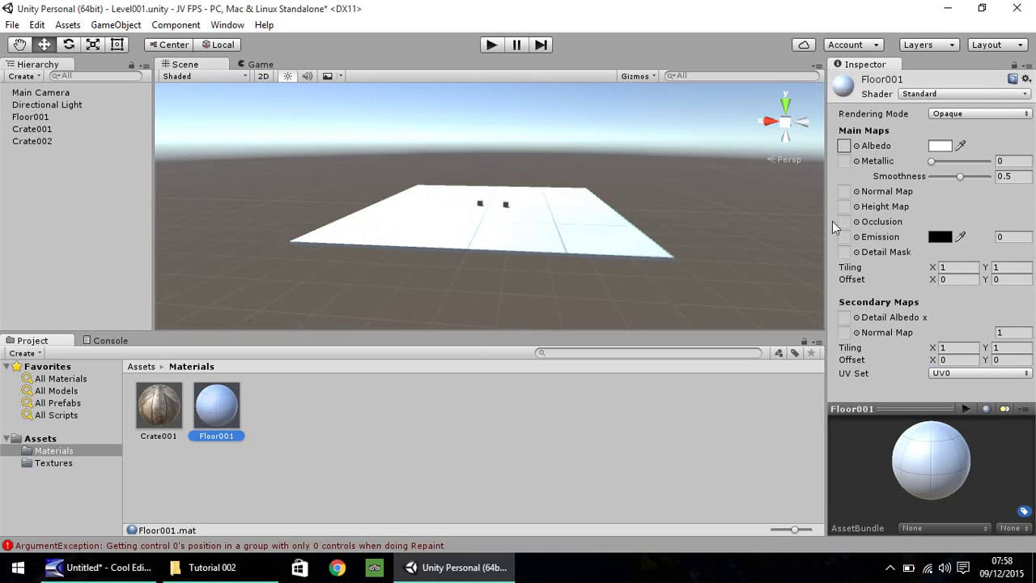
left_click(947, 266)
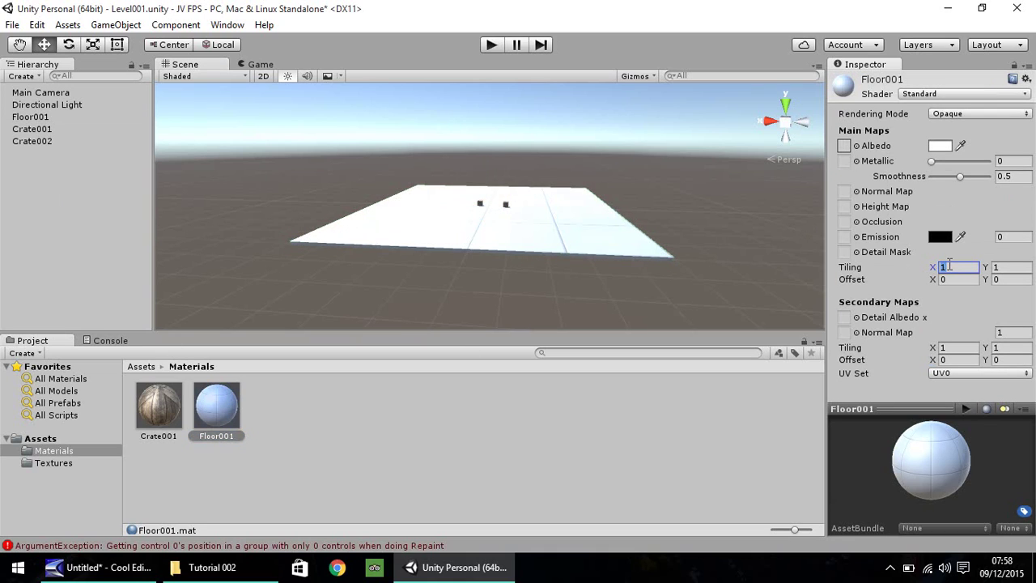
type("100")
key("Tab")
type("100")
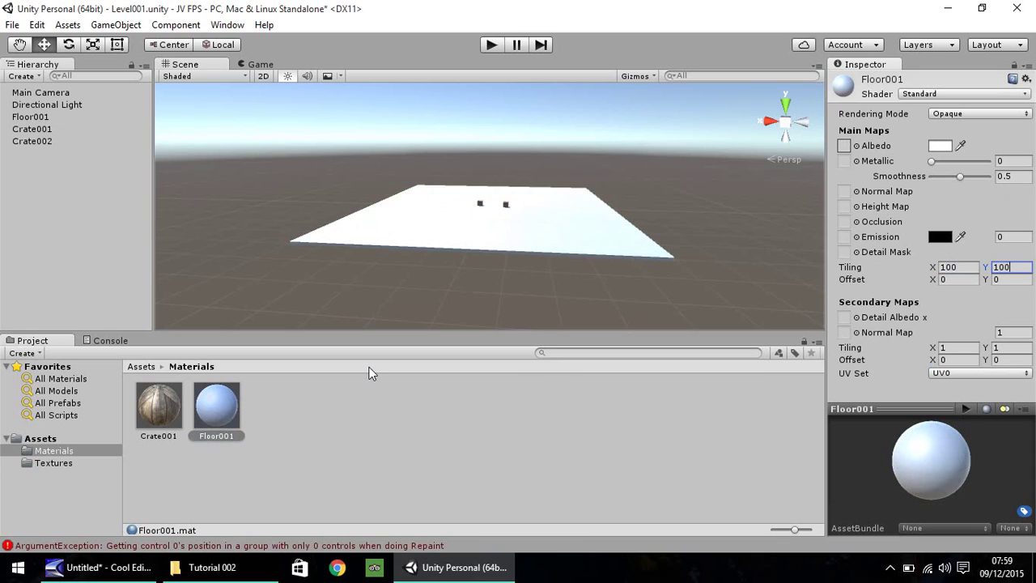
left_click(216, 405)
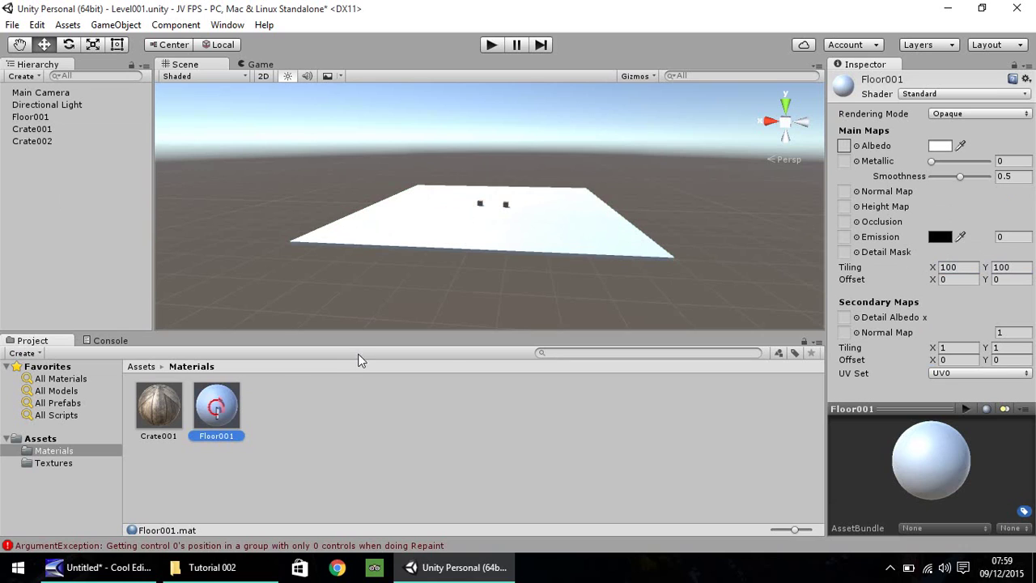
scroll(422, 256, "up", 5)
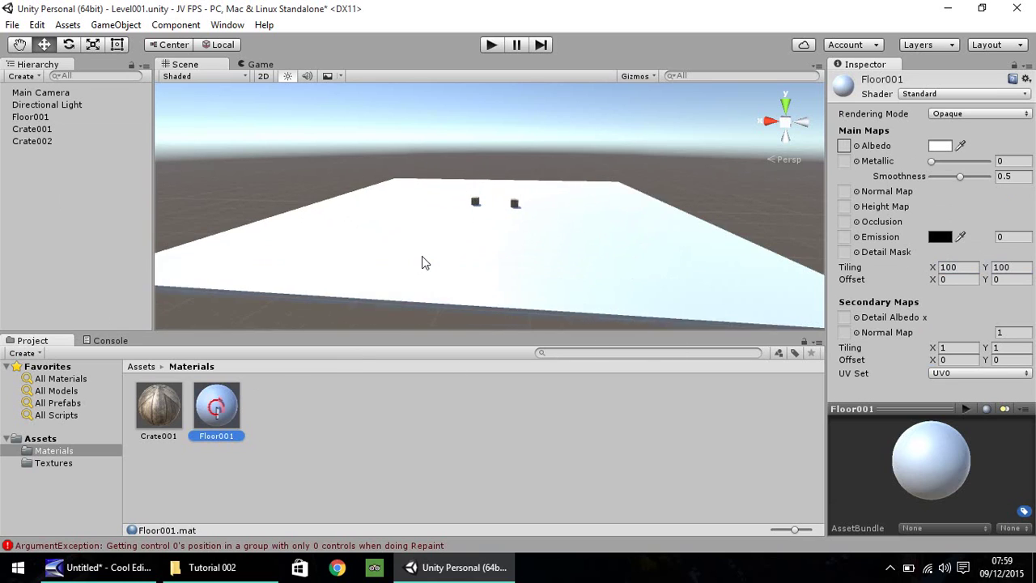
scroll(422, 257, "up", 8)
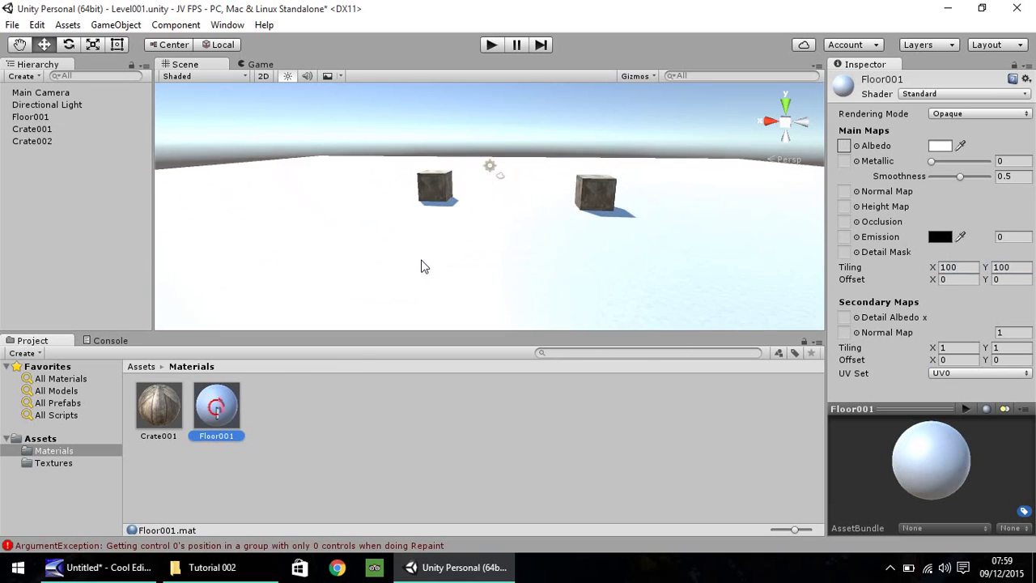
scroll(422, 266, "up", 8)
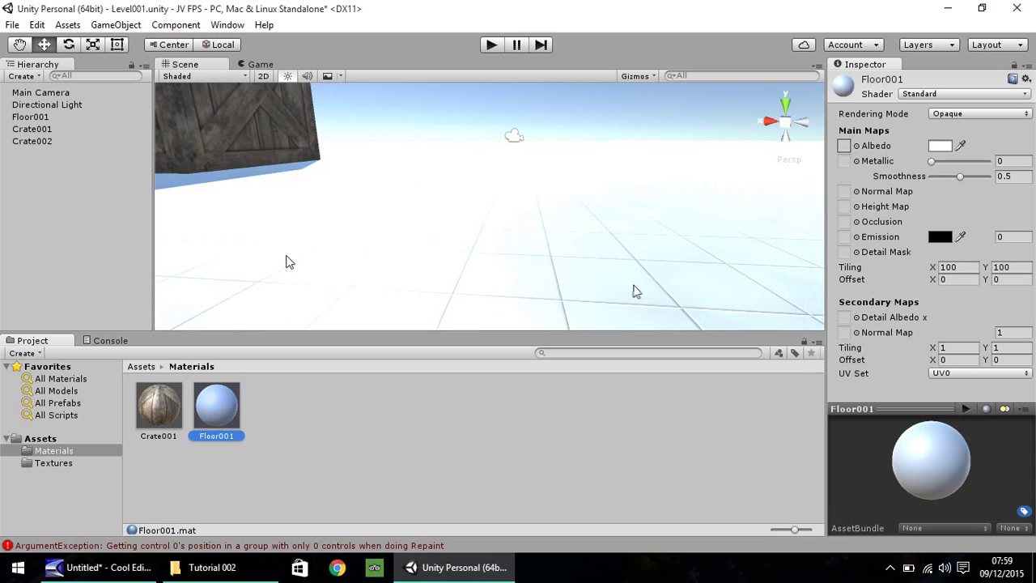
Show the Textures folder, then orbit and zoom out until both crates are visible on the tiled floor
left_click(56, 464)
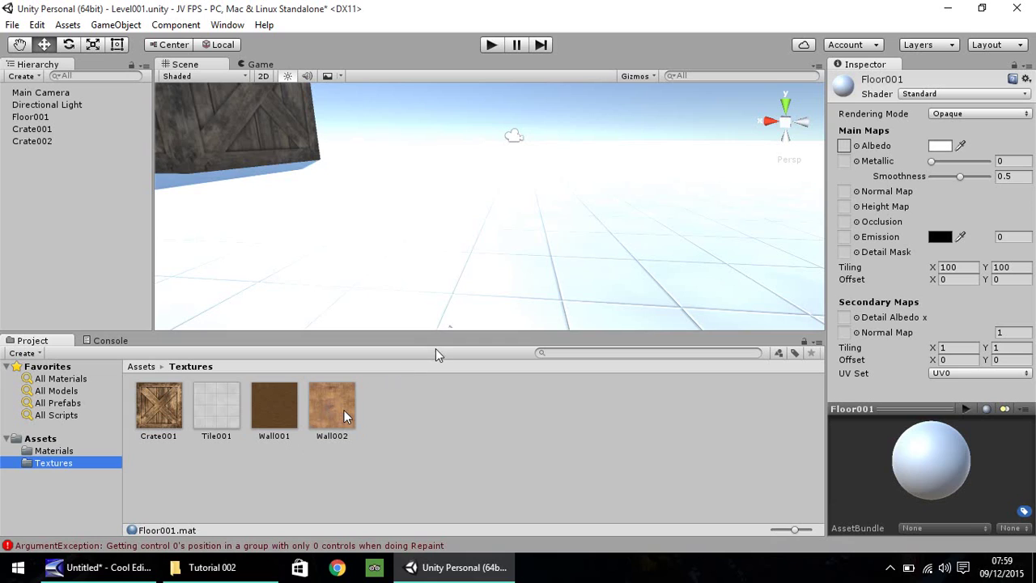
right_click_drag(445, 324, 444, 323)
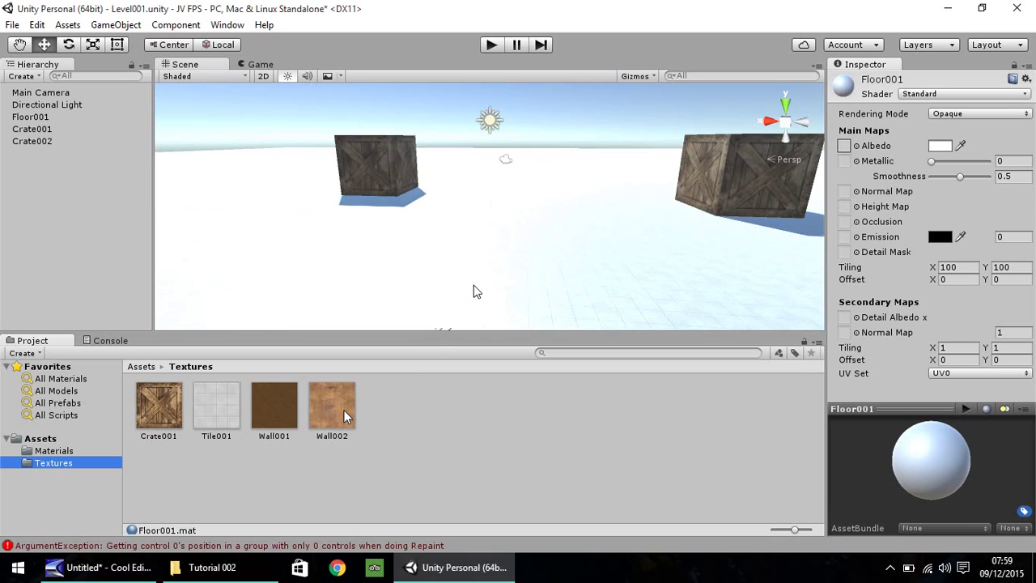
scroll(476, 292, "down", 2)
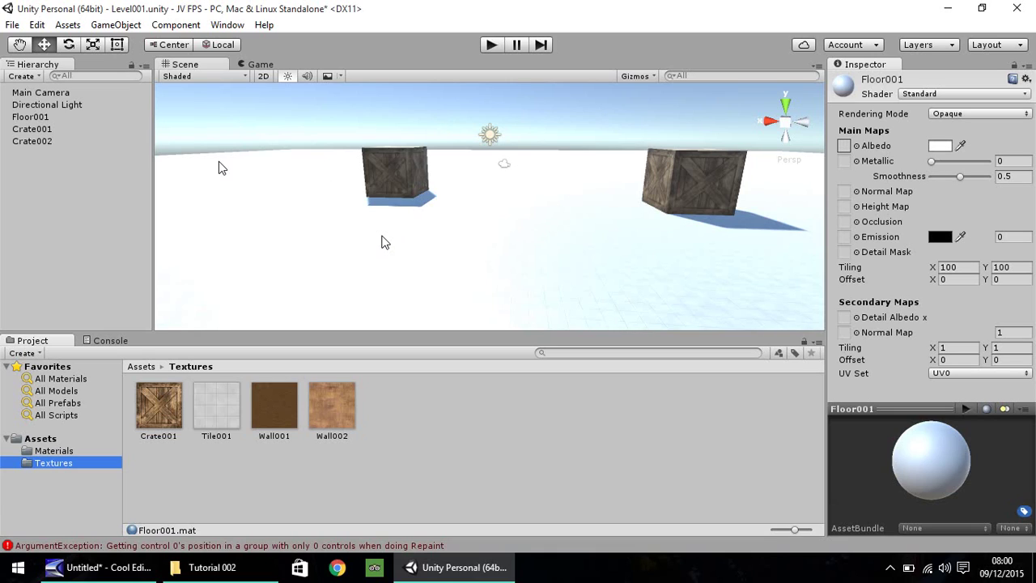
Select Crate001 and set its Box Collider size to 2, 2, 2
left_click(41, 128)
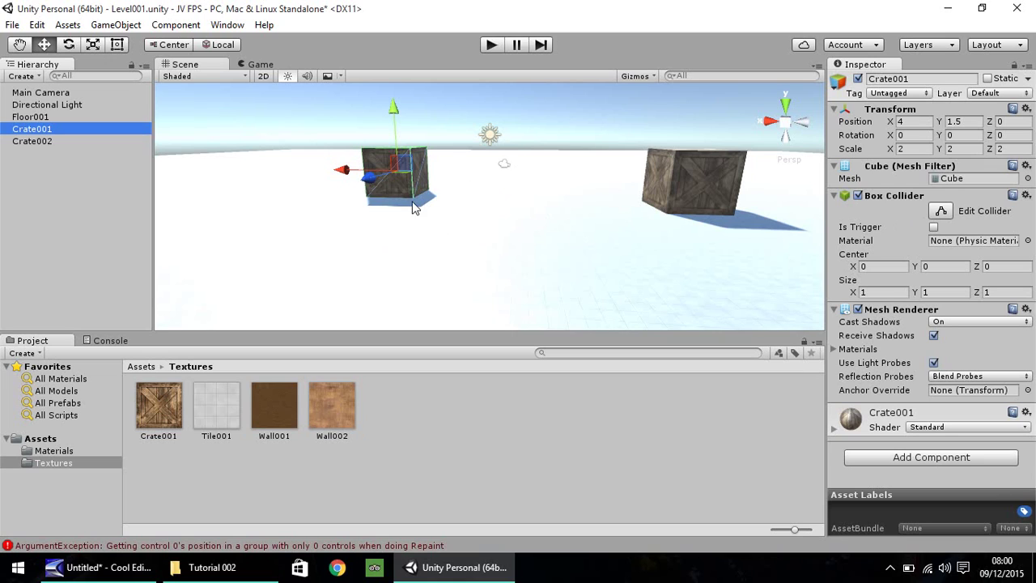
scroll(419, 198, "up", 5)
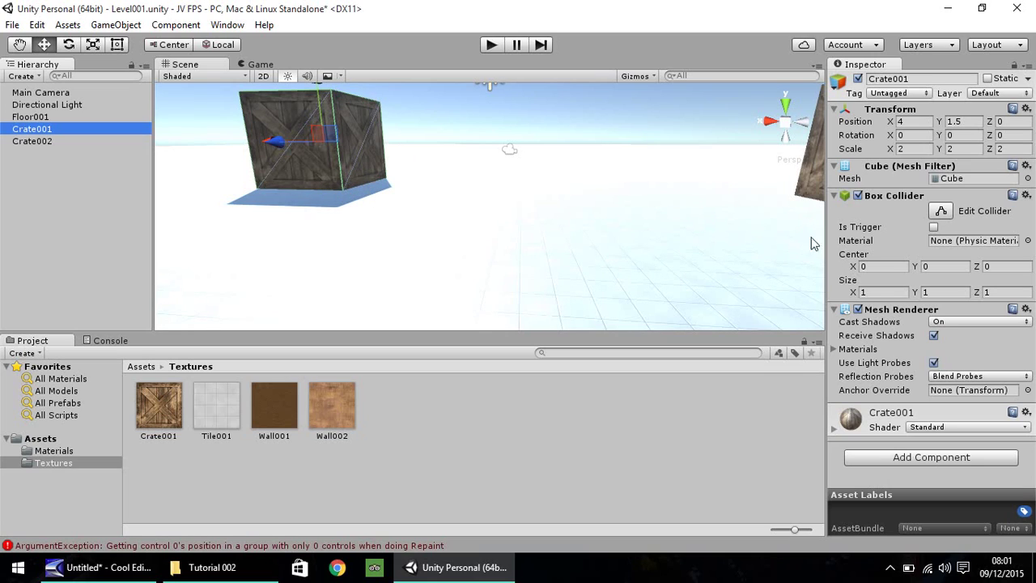
left_click(876, 292)
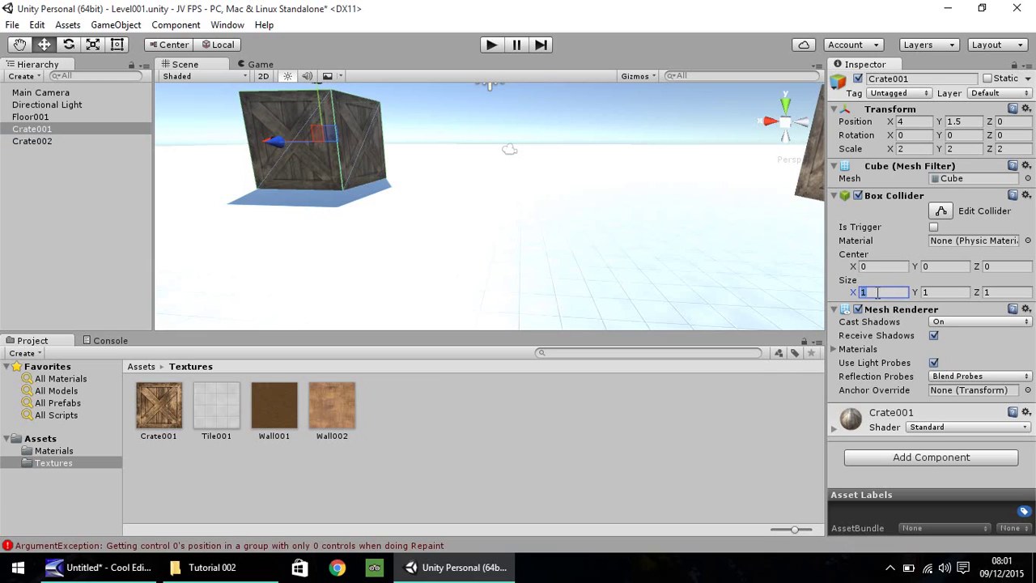
type("2")
key("Tab")
type("2")
key("Tab")
type("2")
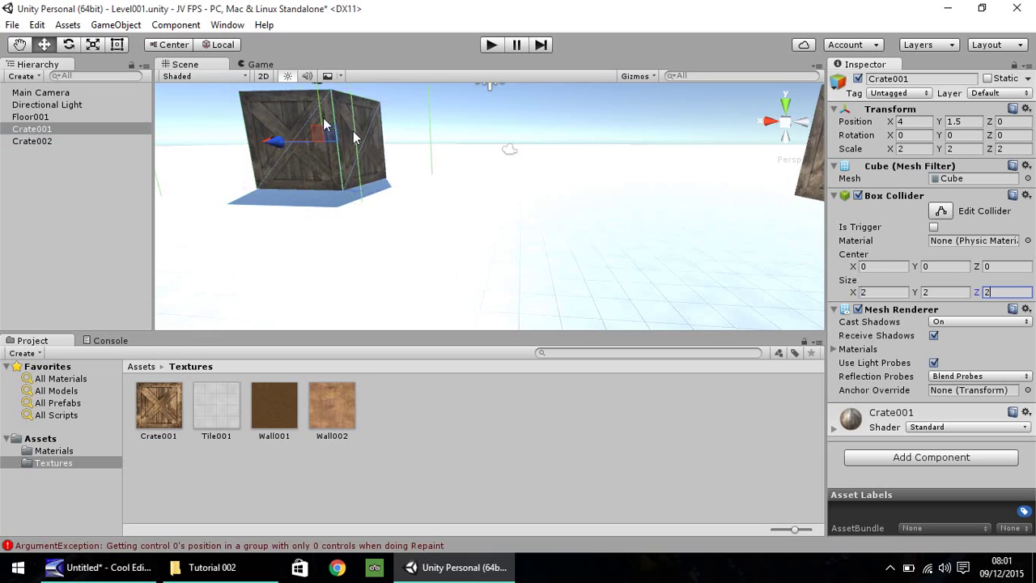
Reset Crate001's Box Collider size to 1, 1, 1
left_click(878, 293)
type("1")
key("Tab")
type("1")
key("Tab")
type("1")
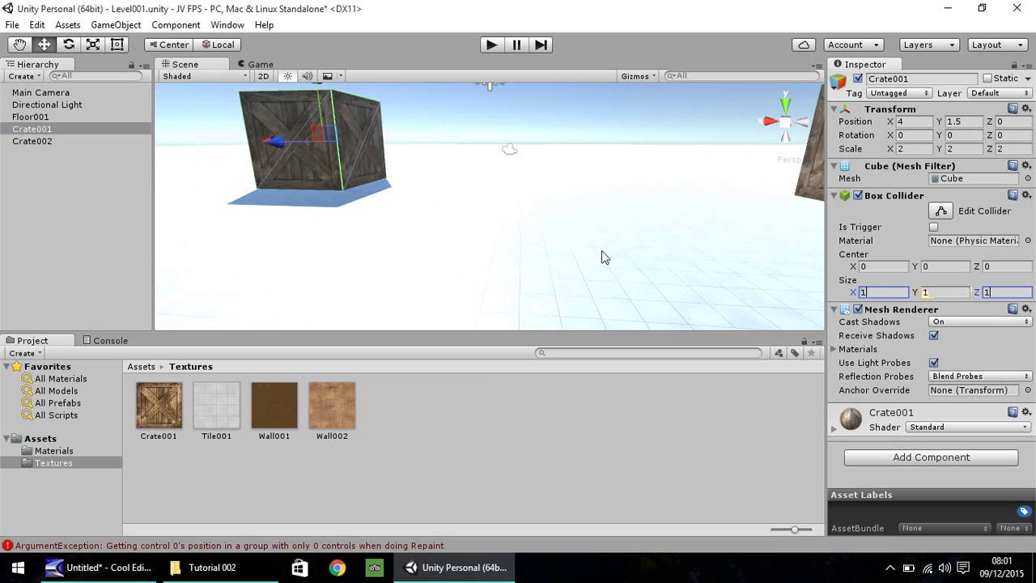
type("f")
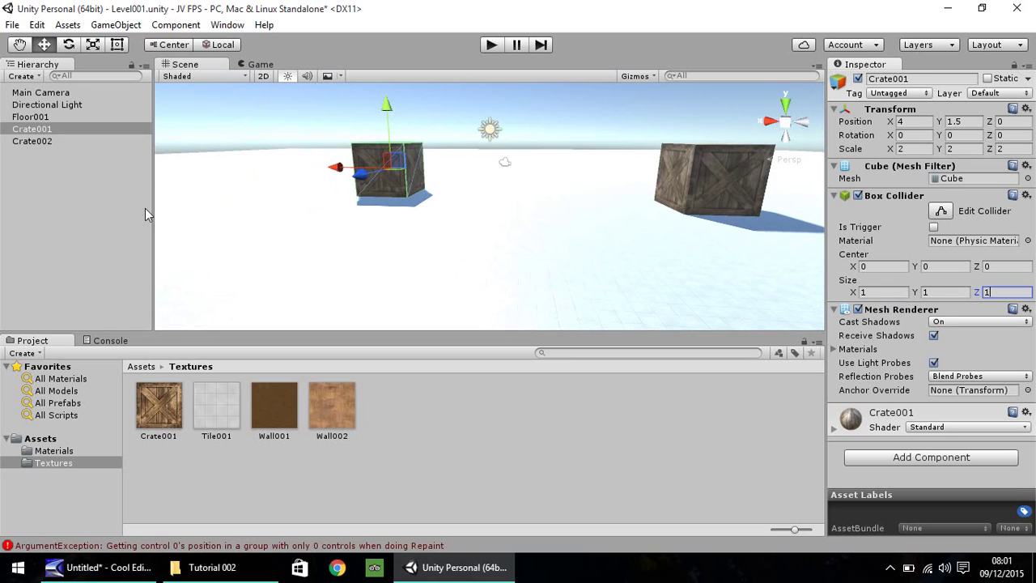
Check the Main Camera, raise Crate001 to Y=4, and play the scene
left_click(63, 94)
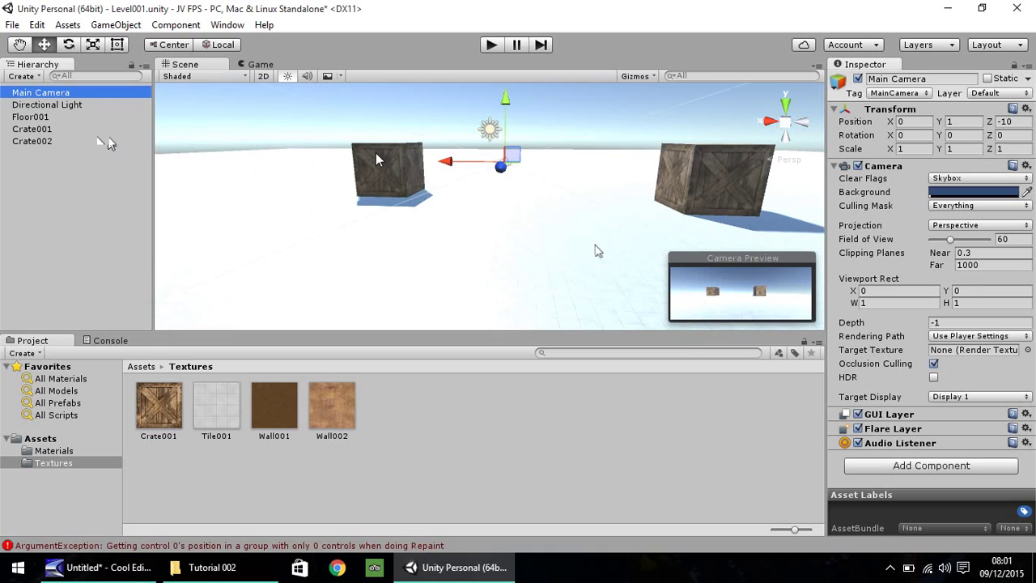
left_click(386, 173)
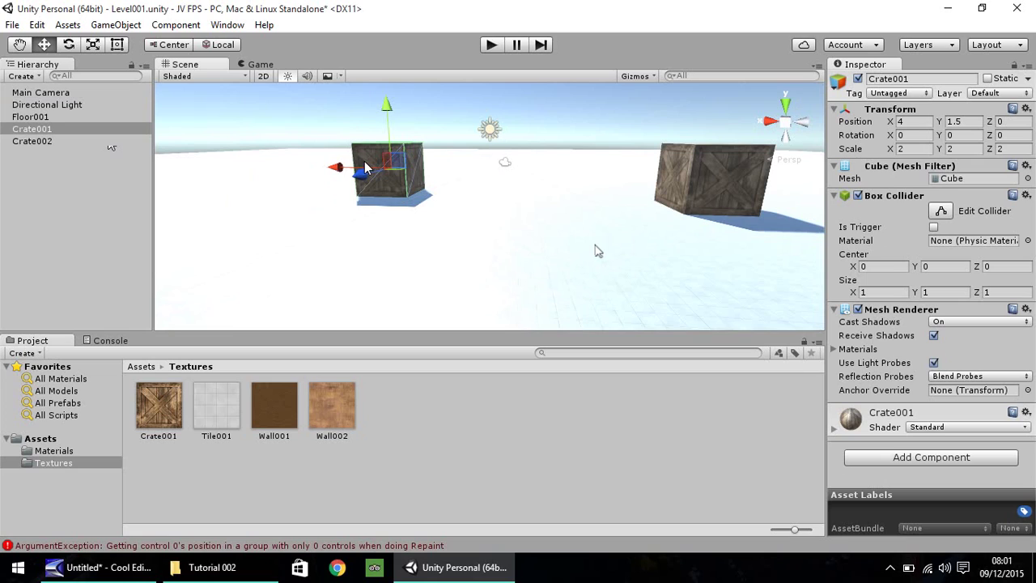
left_click_drag(387, 118, 380, 54)
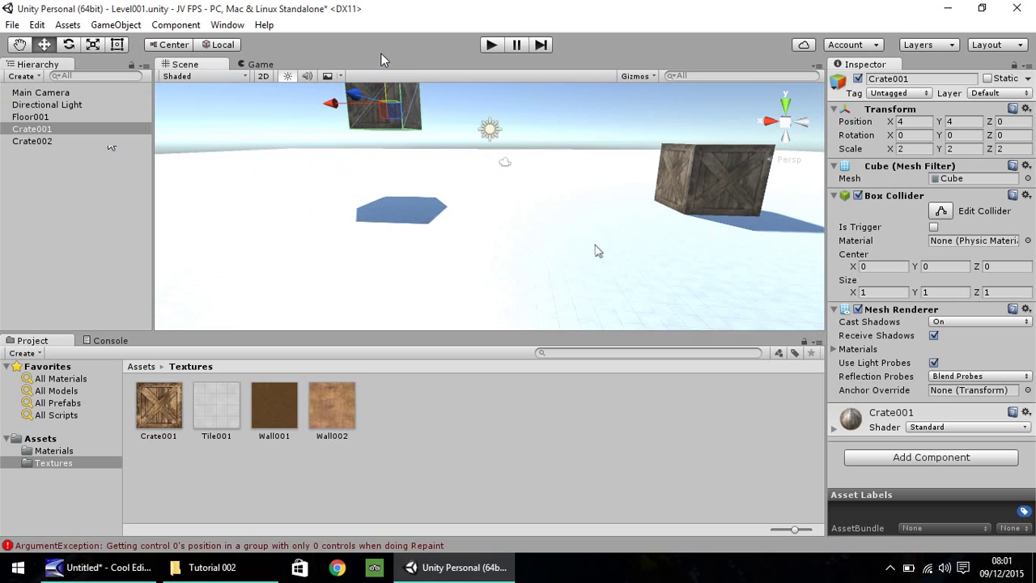
left_click(492, 45)
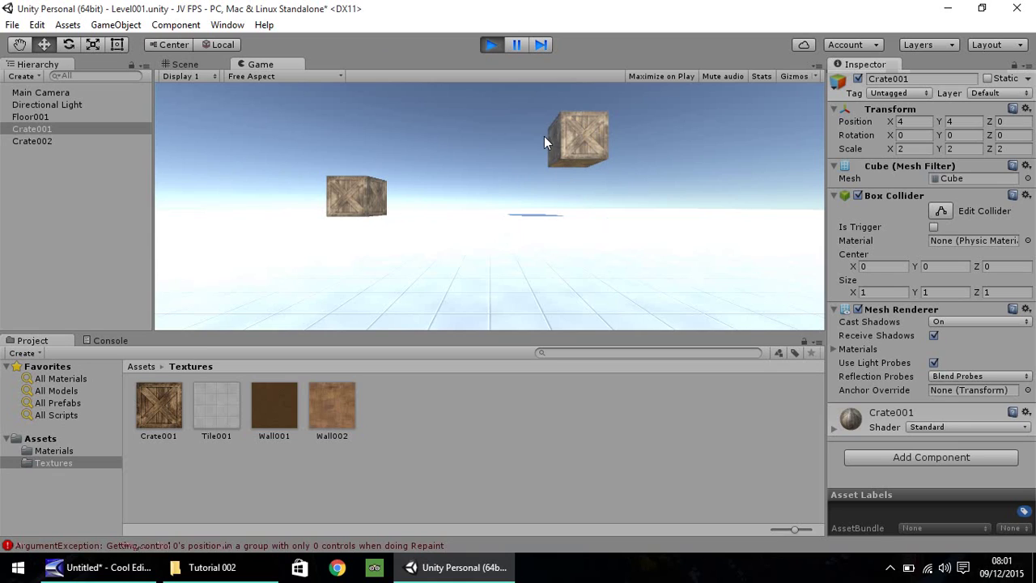
Stop play, add a Physics > Rigidbody to Crate001, and test-run the scene to watch it fall
left_click(494, 44)
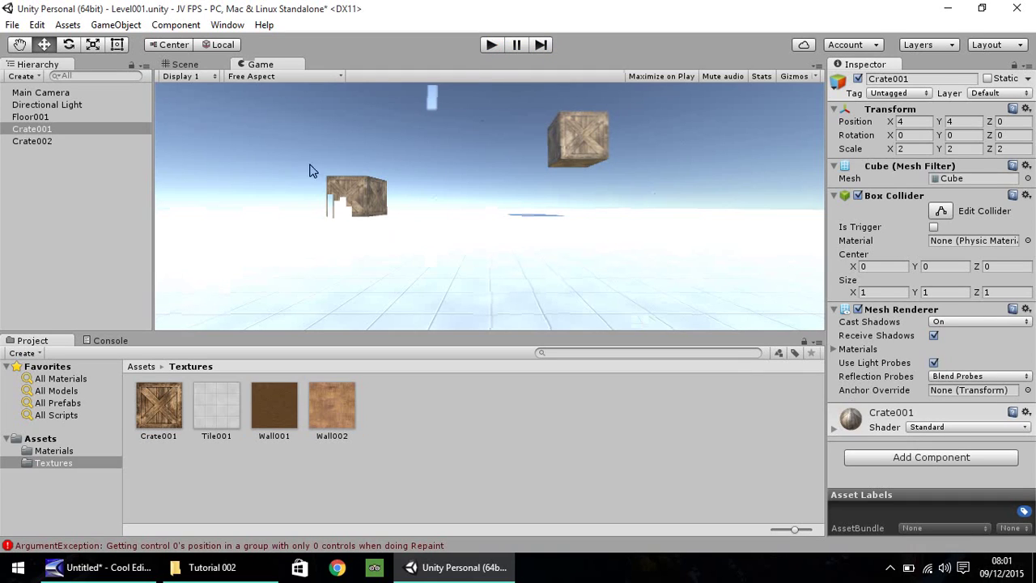
left_click(927, 456)
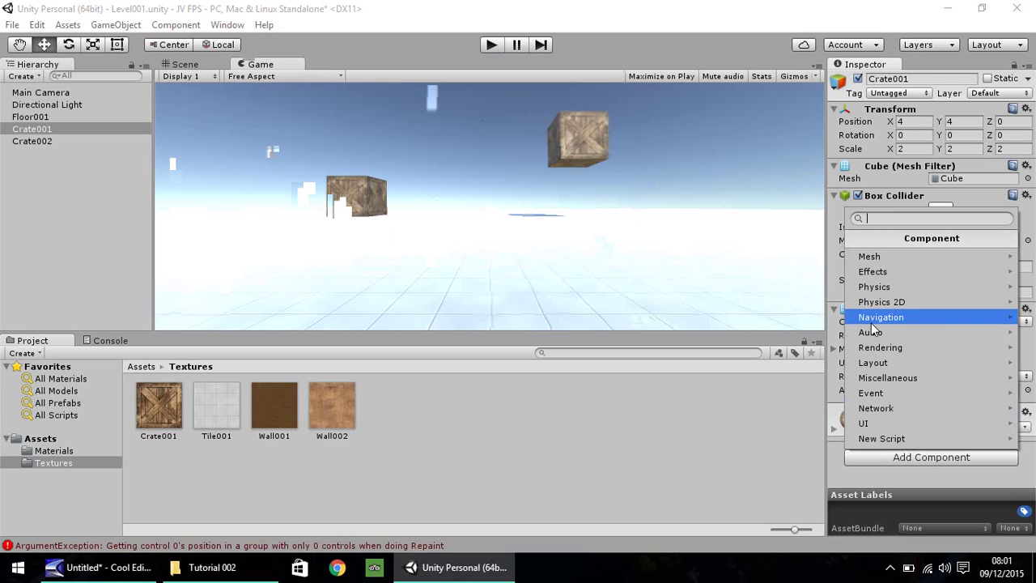
left_click(876, 289)
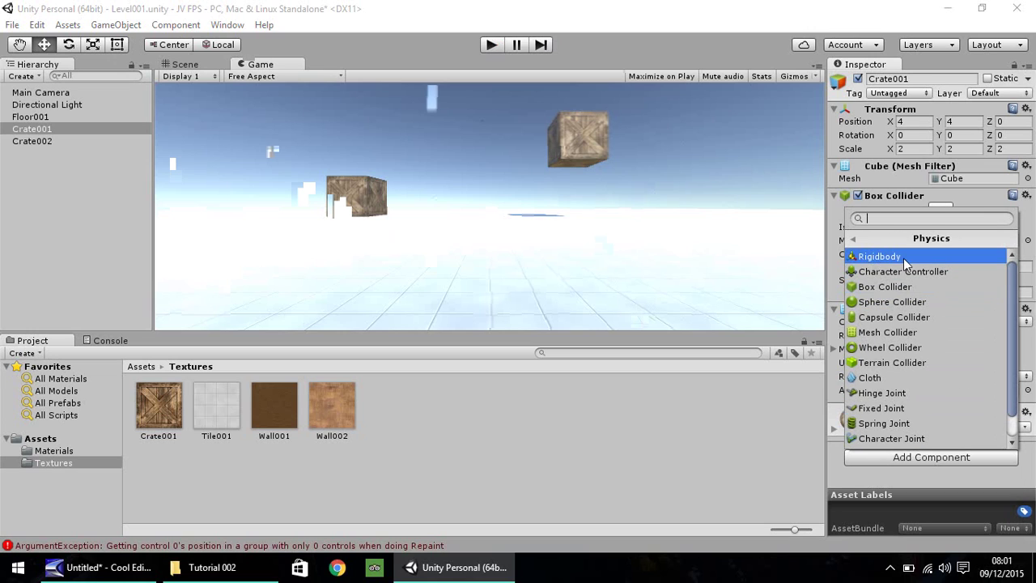
left_click(904, 258)
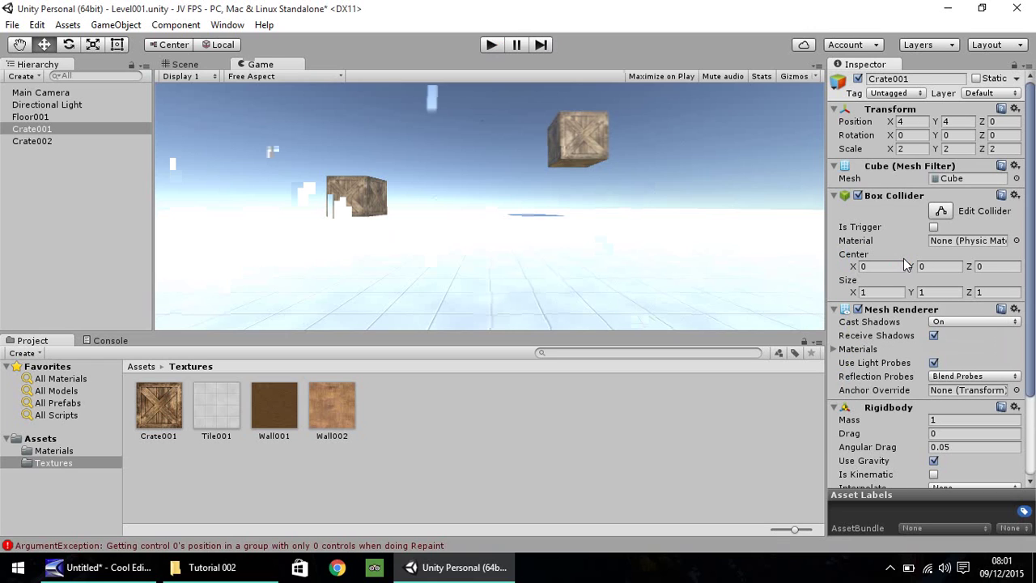
left_click_drag(1033, 263, 1033, 380)
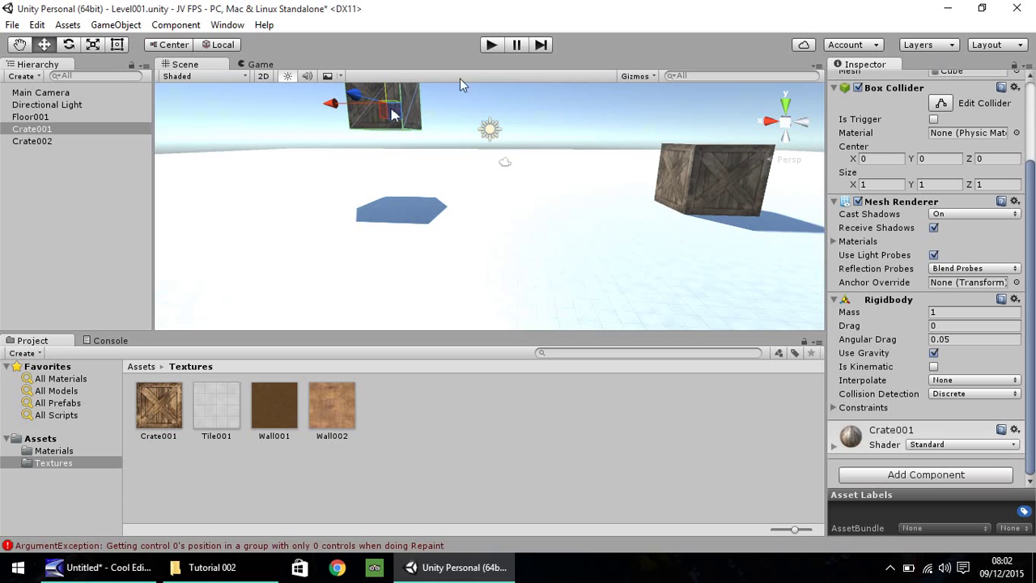
left_click(493, 45)
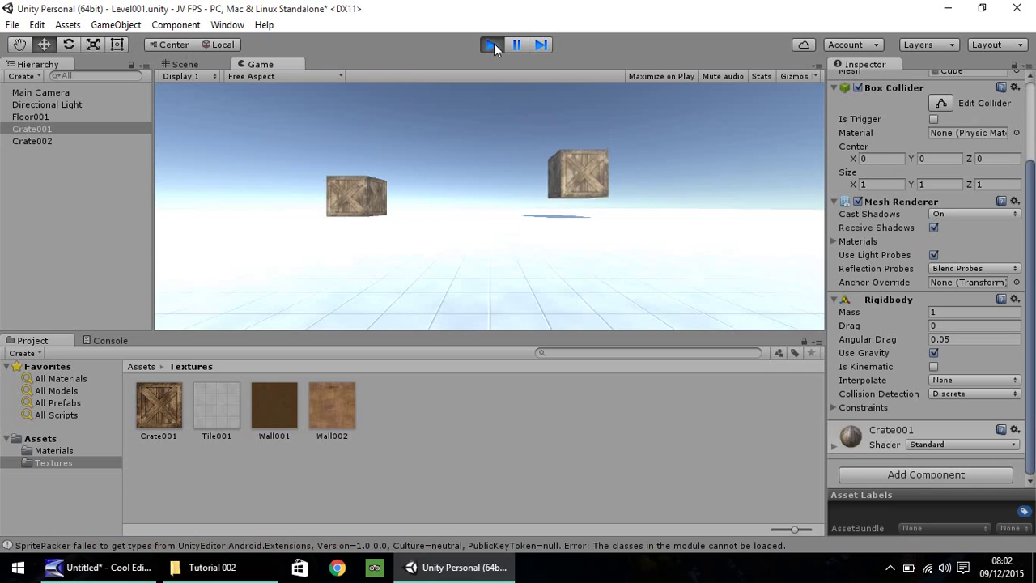
left_click(494, 42)
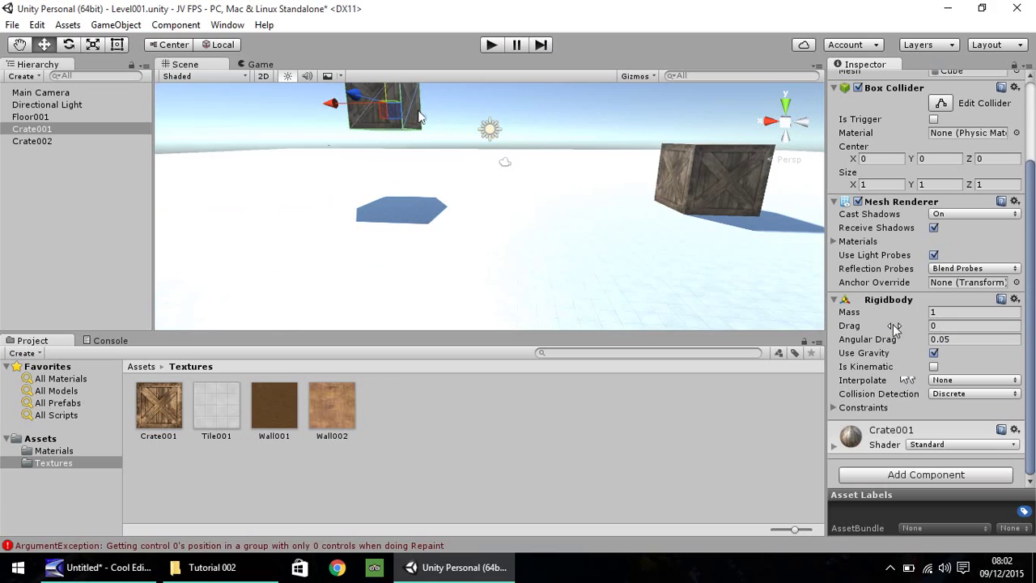
Set Crate001's Rigidbody Drag to 5 and run a test drop
left_click_drag(894, 325, 11, 327)
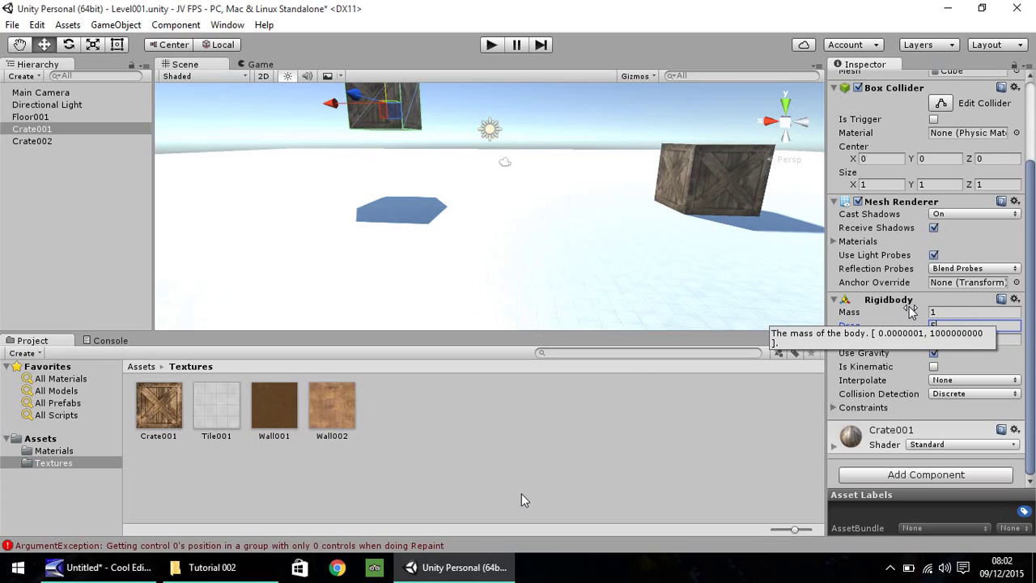
type("5")
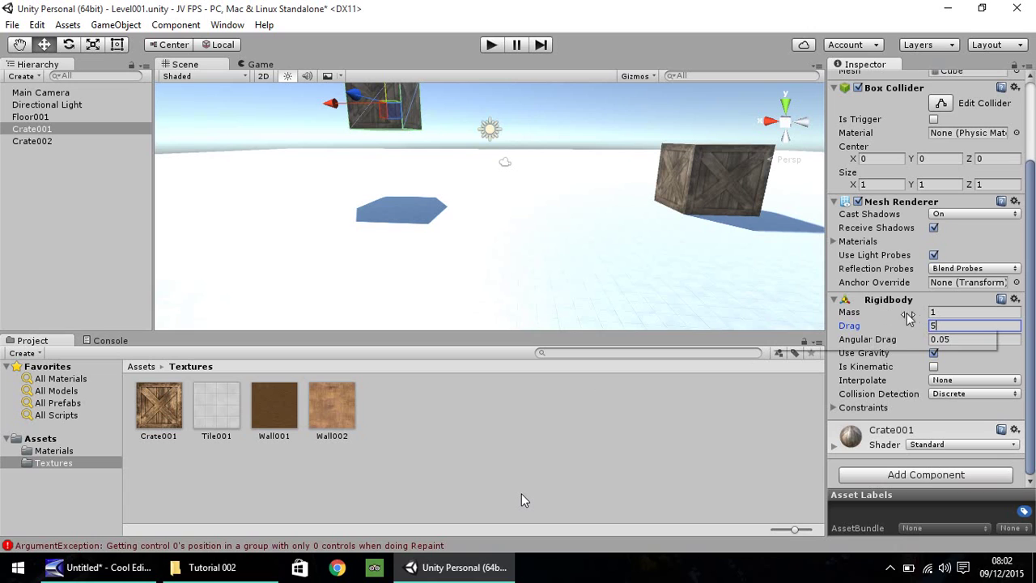
left_click(490, 46)
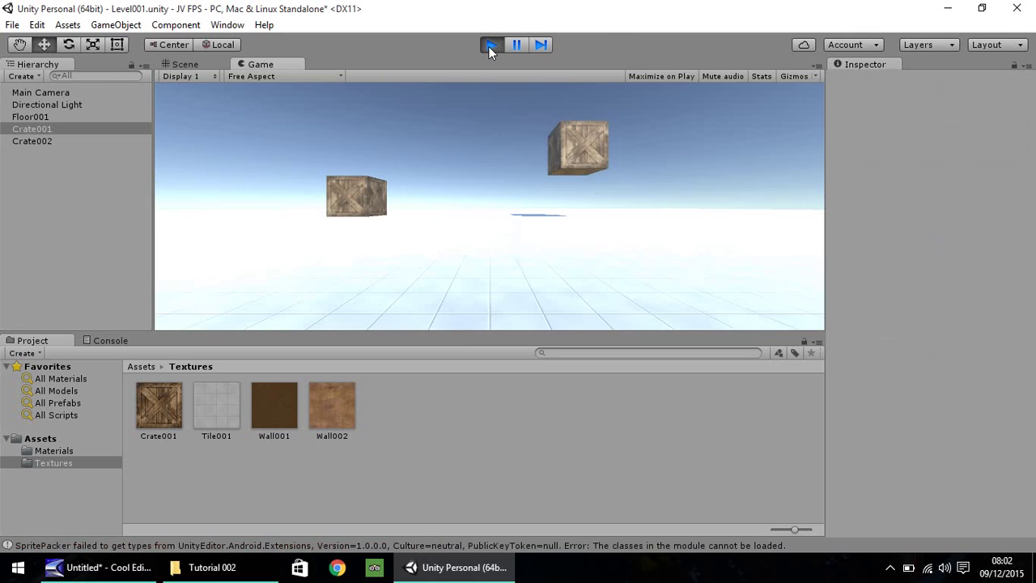
left_click(489, 45)
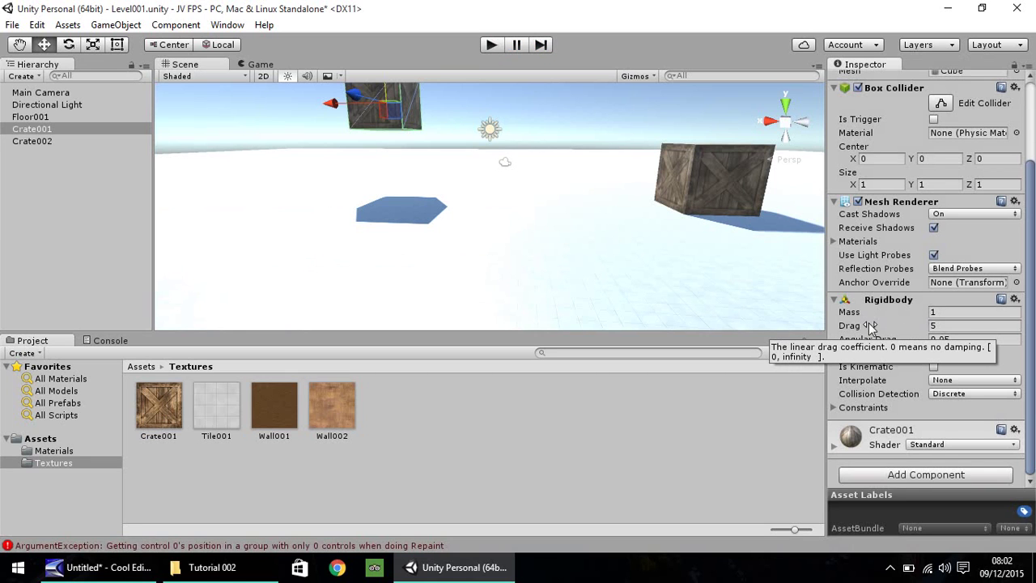
Raise the Drag to 10 and play the scene to watch the slowed fall
left_click_drag(913, 326, 972, 325)
left_click(981, 326)
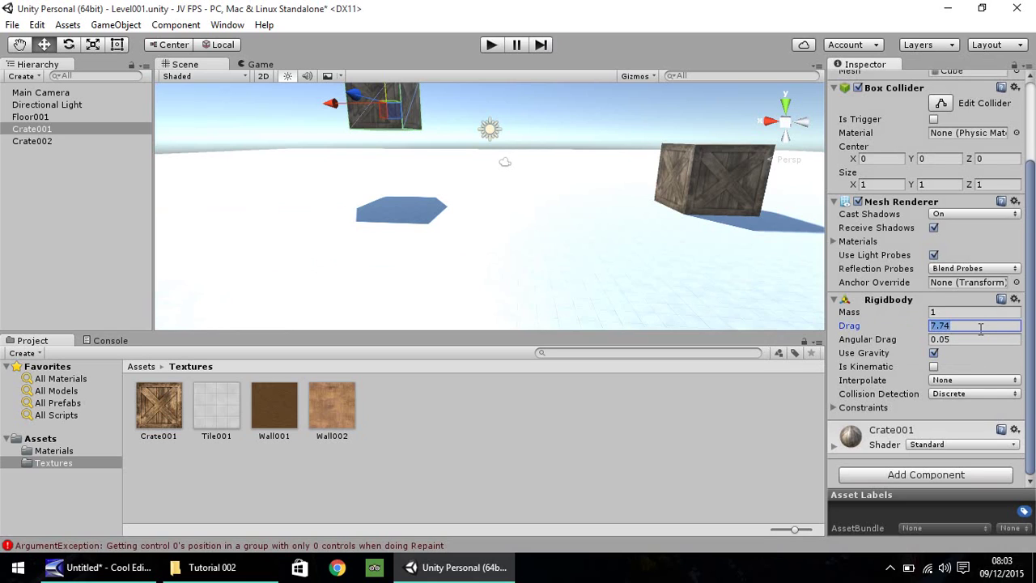
type("10")
left_click(495, 47)
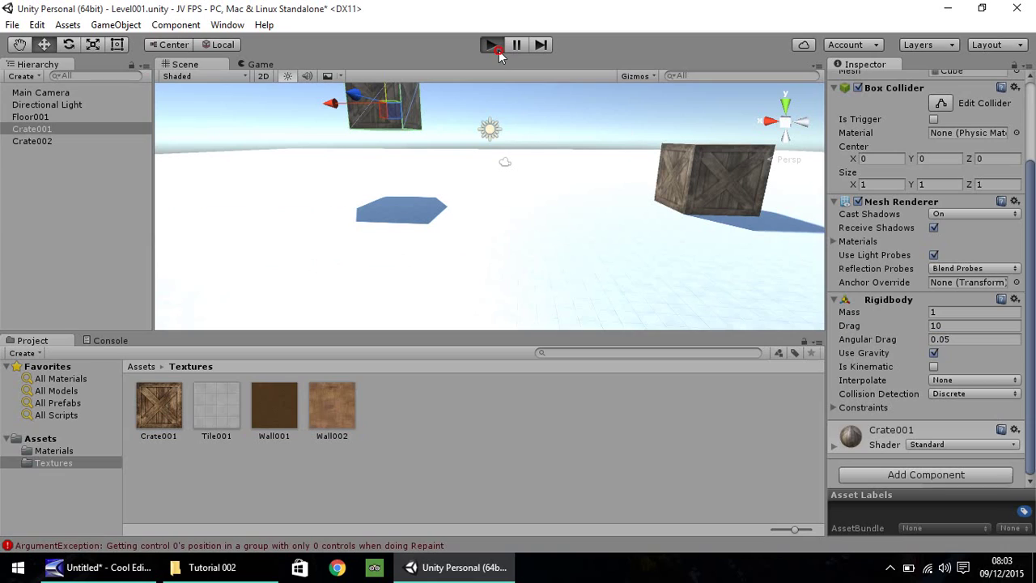
left_click(499, 51)
left_click(499, 50)
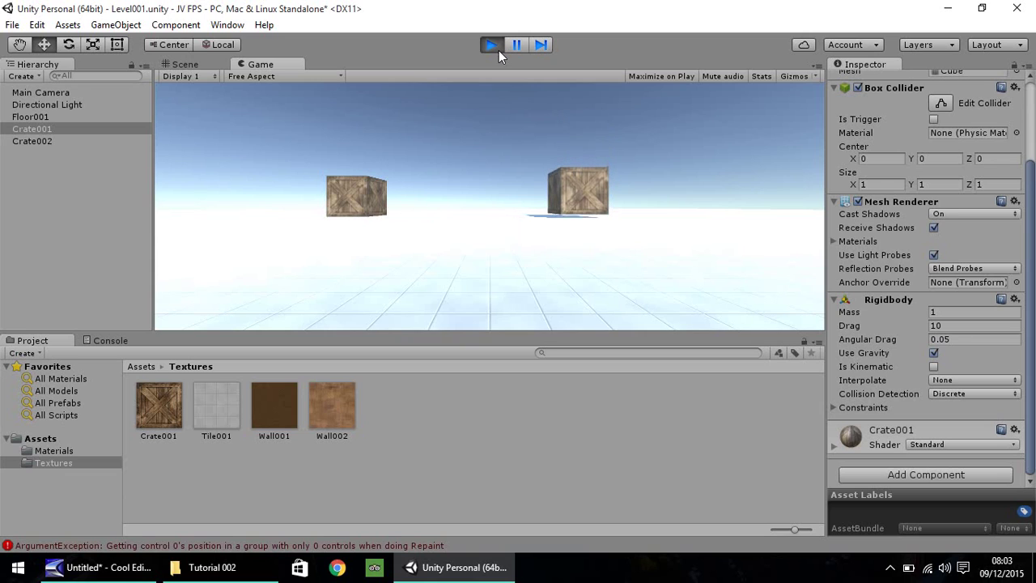
left_click(498, 50)
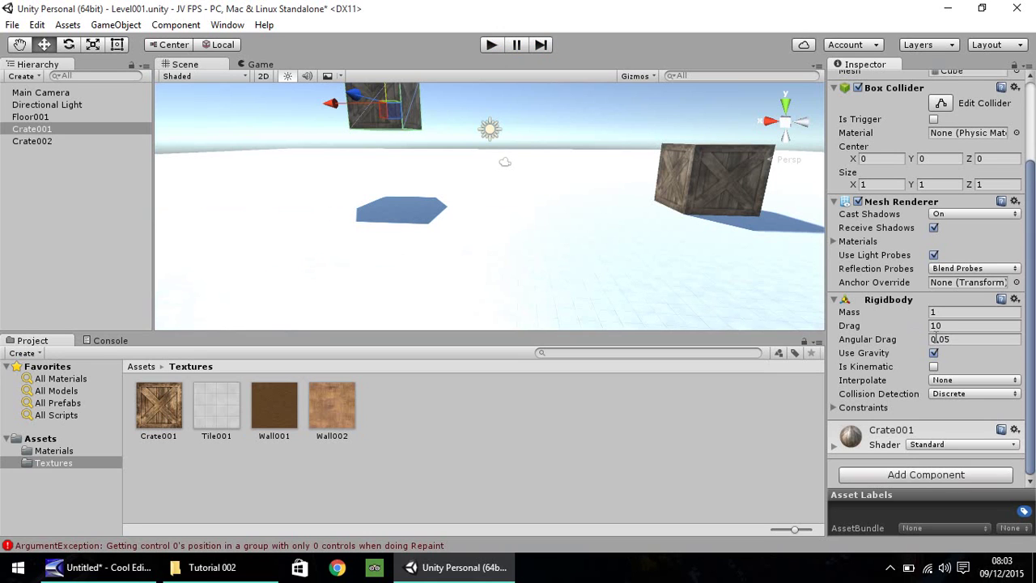
Reset the Drag to 0 and test the fall again
left_click(883, 319)
type("0")
left_click(944, 312)
left_click(488, 46)
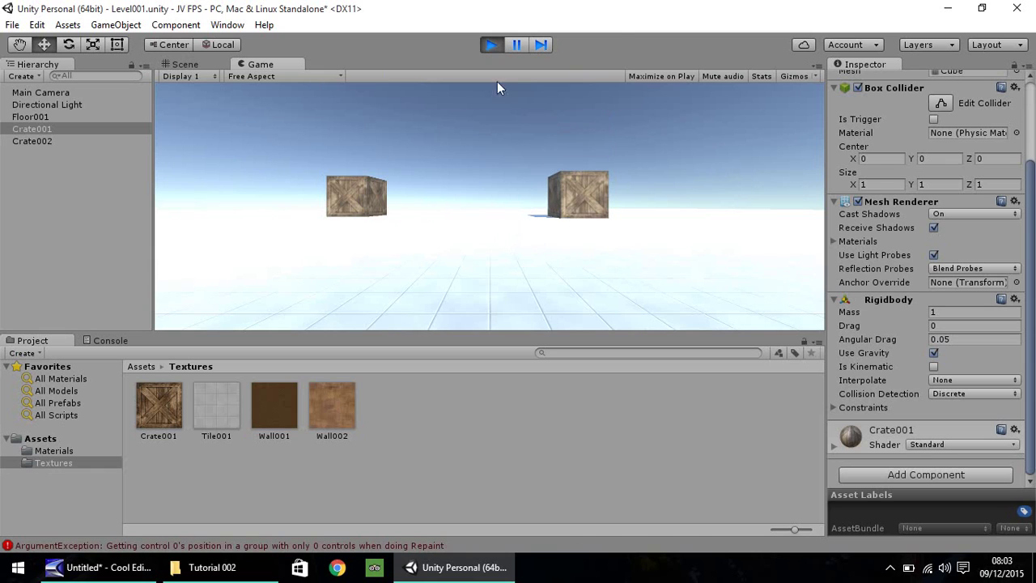
left_click(492, 46)
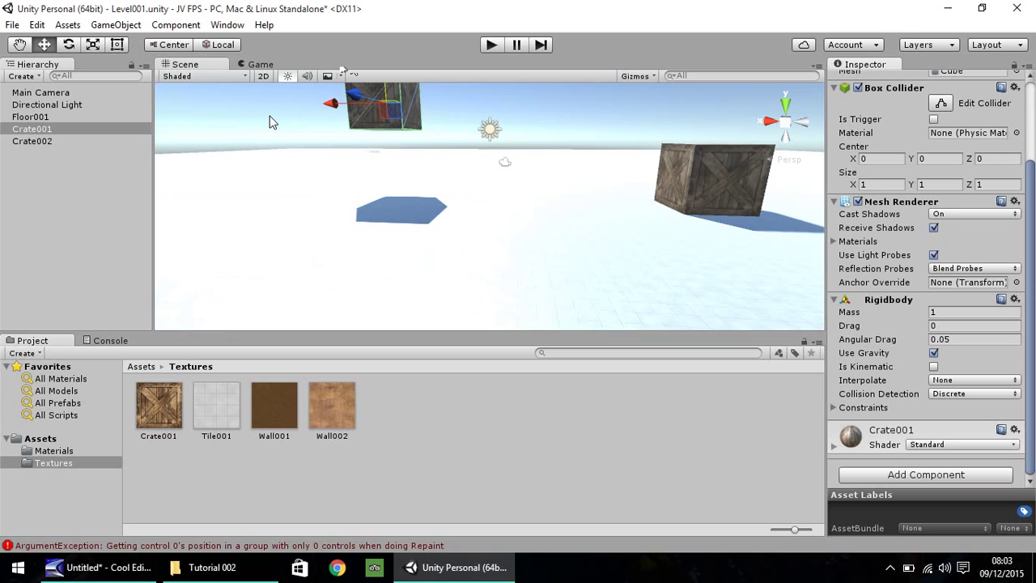
Enter 100 in Crate001's Transform Position Y field
scroll(427, 156, "down", 3)
scroll(426, 155, "down", 6)
scroll(485, 197, "down", 4)
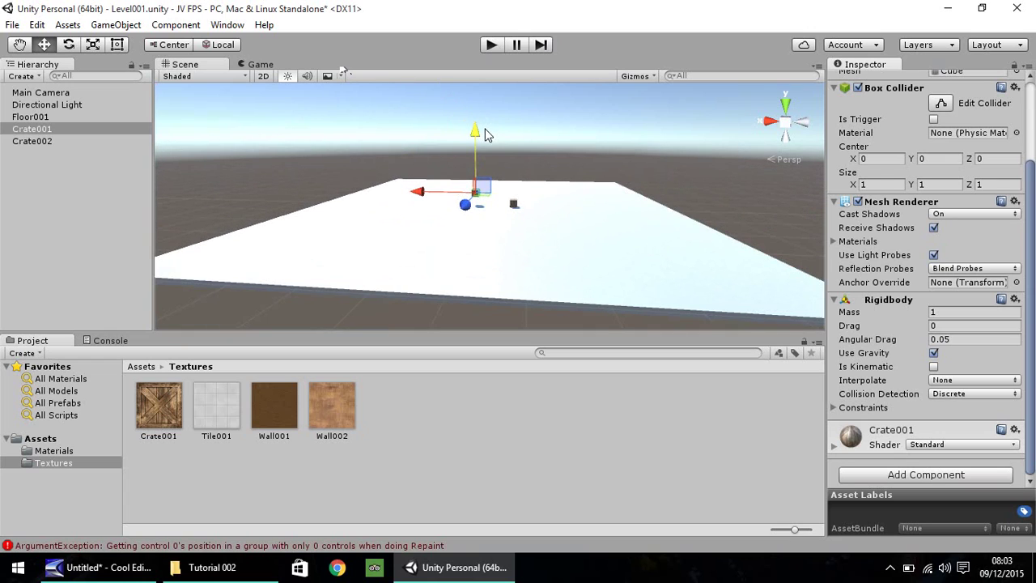
scroll(1032, 245, "up", 3)
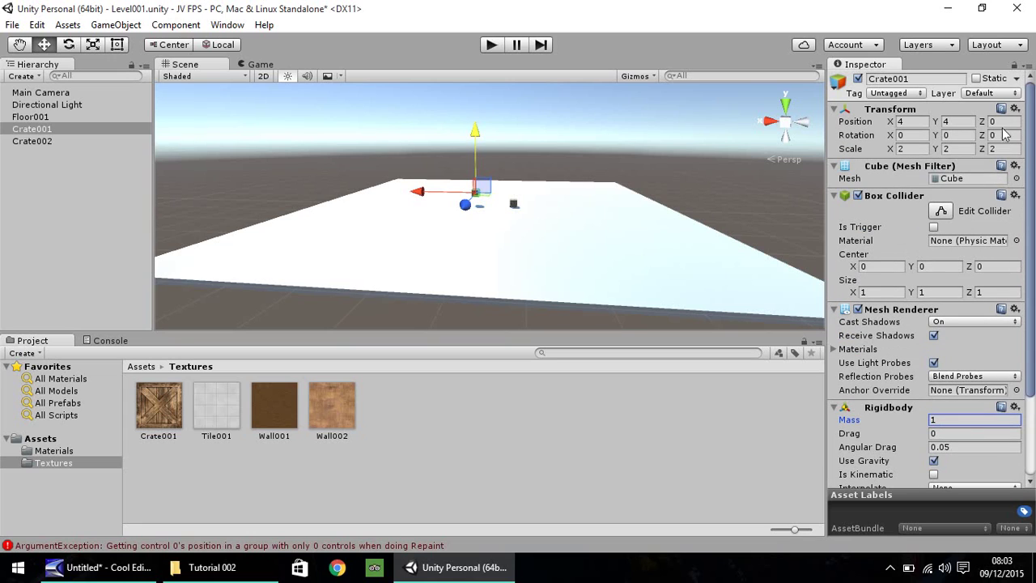
left_click(960, 121)
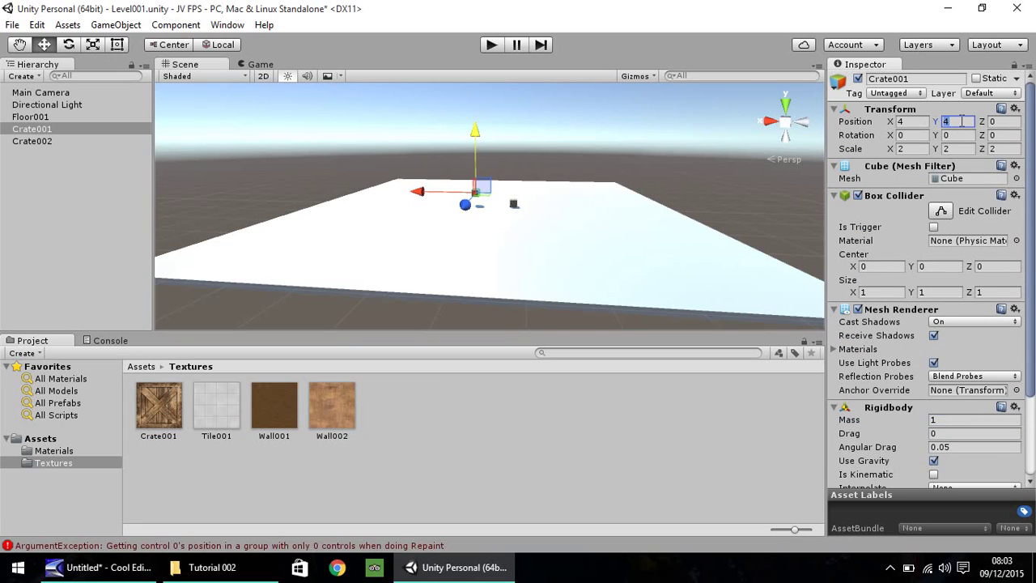
type("100")
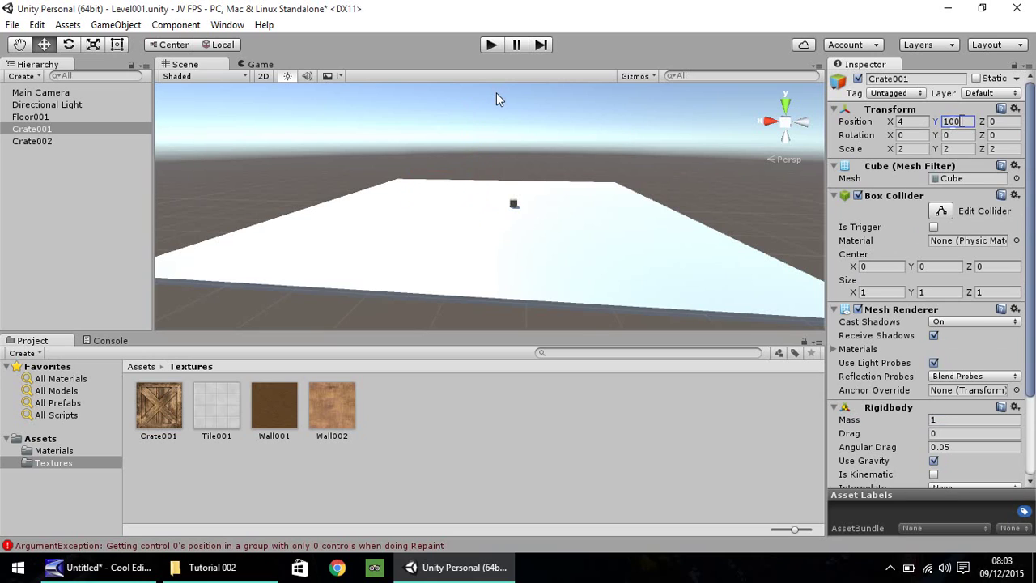
Play the scene to watch Crate001 fall from Y 100 to the floor, then stop
left_click(492, 47)
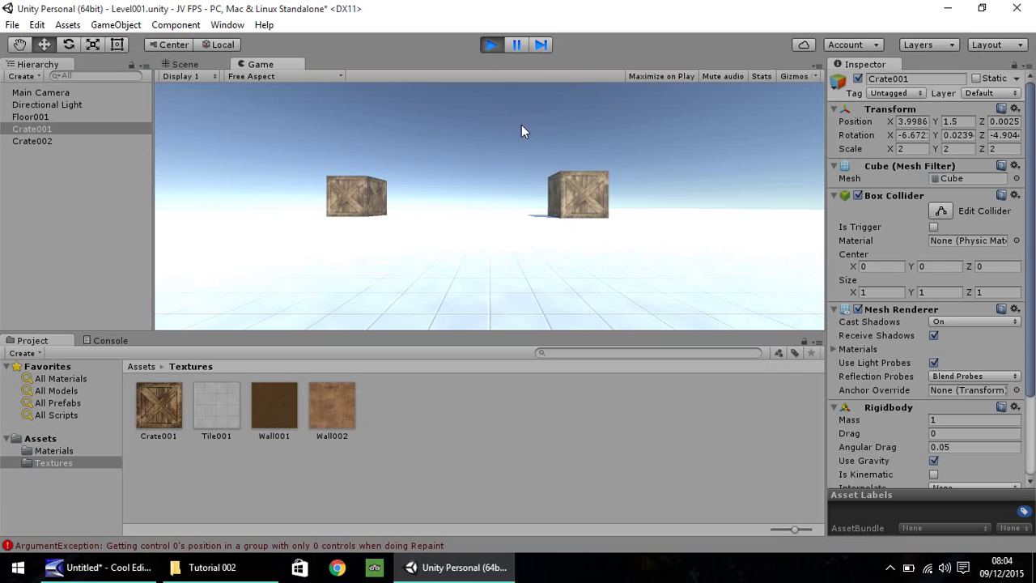
left_click(490, 46)
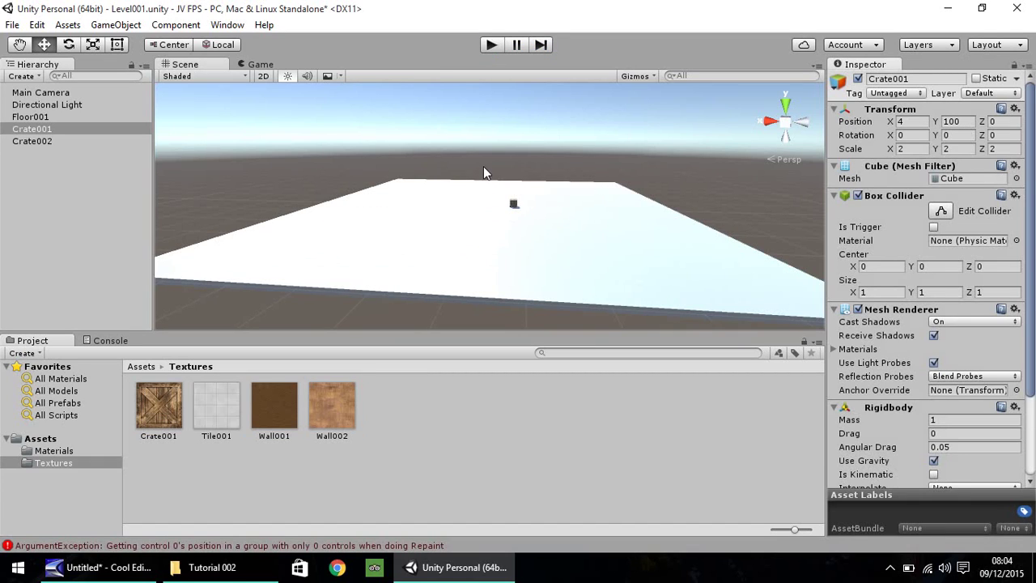
scroll(461, 174, "down", 3)
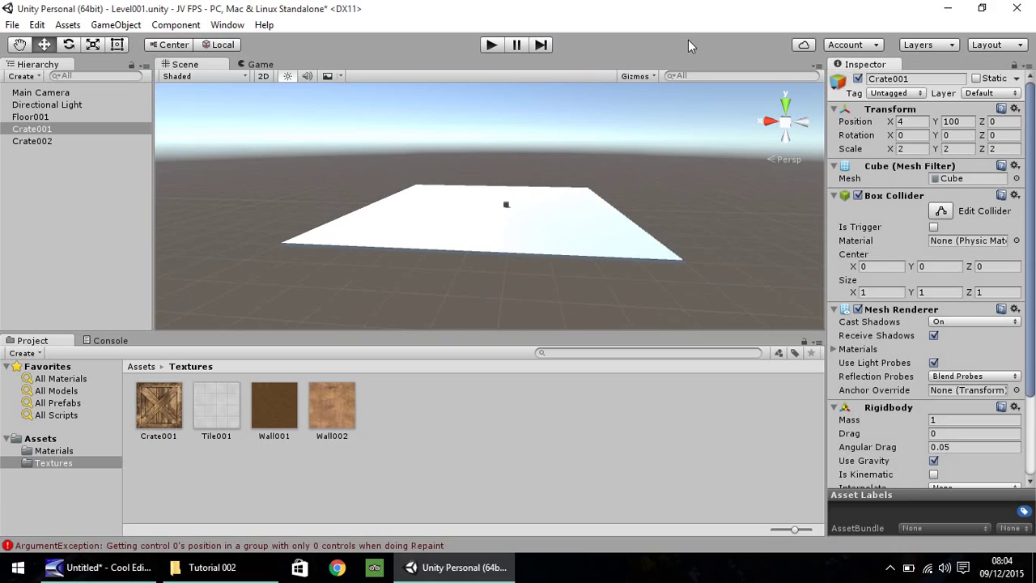
Lower Crate001 to Position Y 10 and frame it in the Scene view
left_click(958, 121)
type("10")
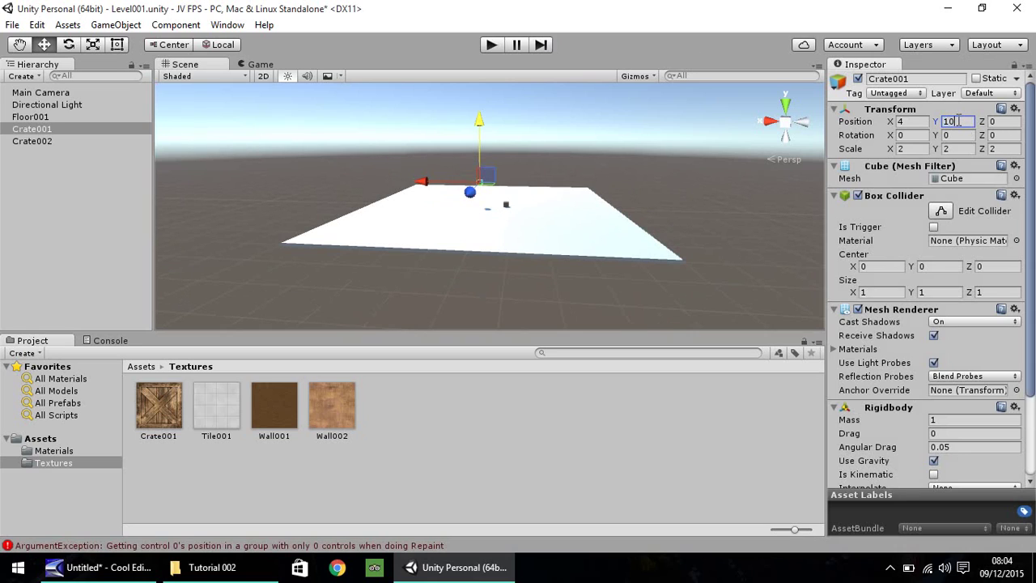
double_click(36, 130)
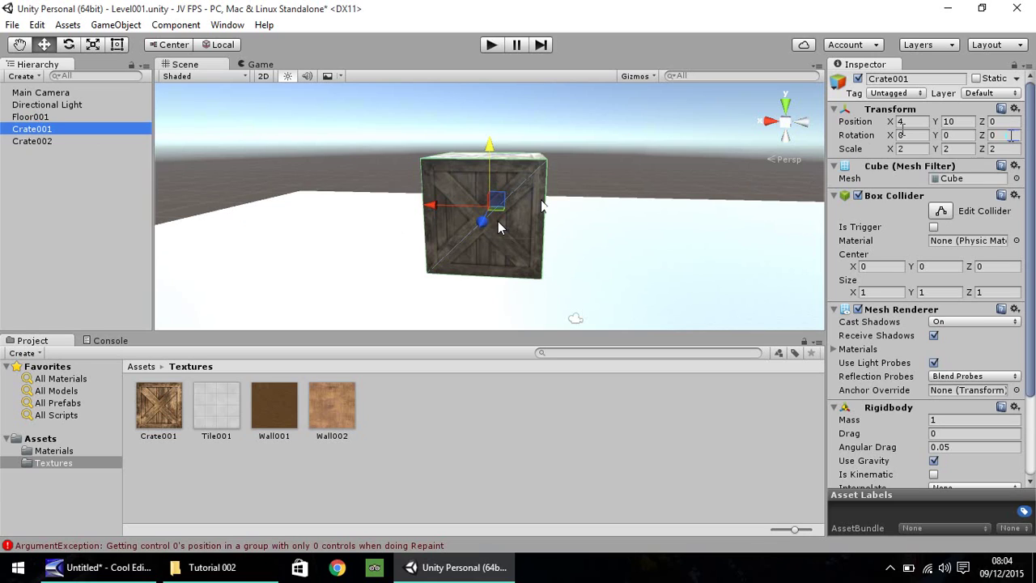
Drop-test Crate001 with Rotation Z at 45, then at 20
type("45")
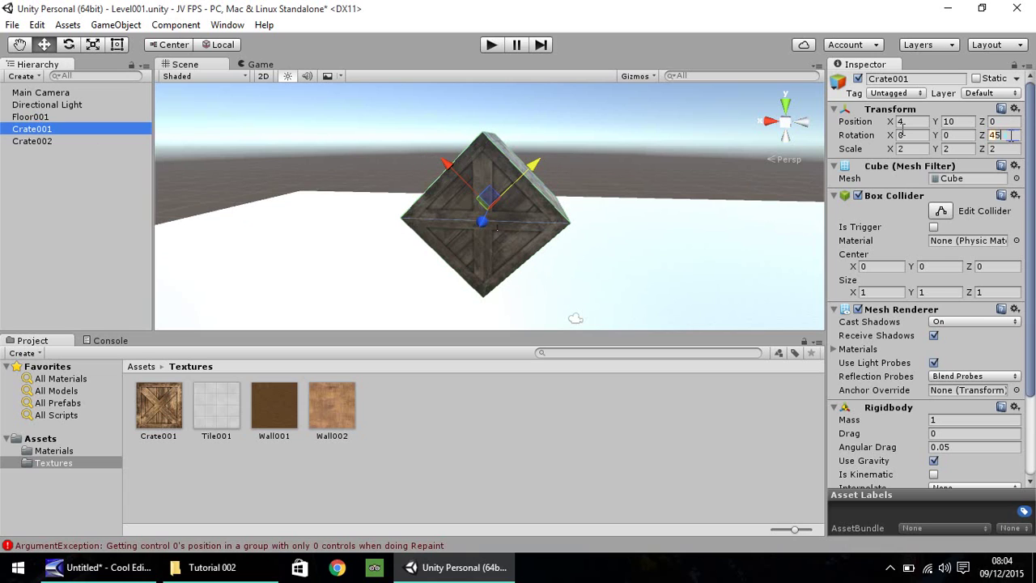
left_click(492, 45)
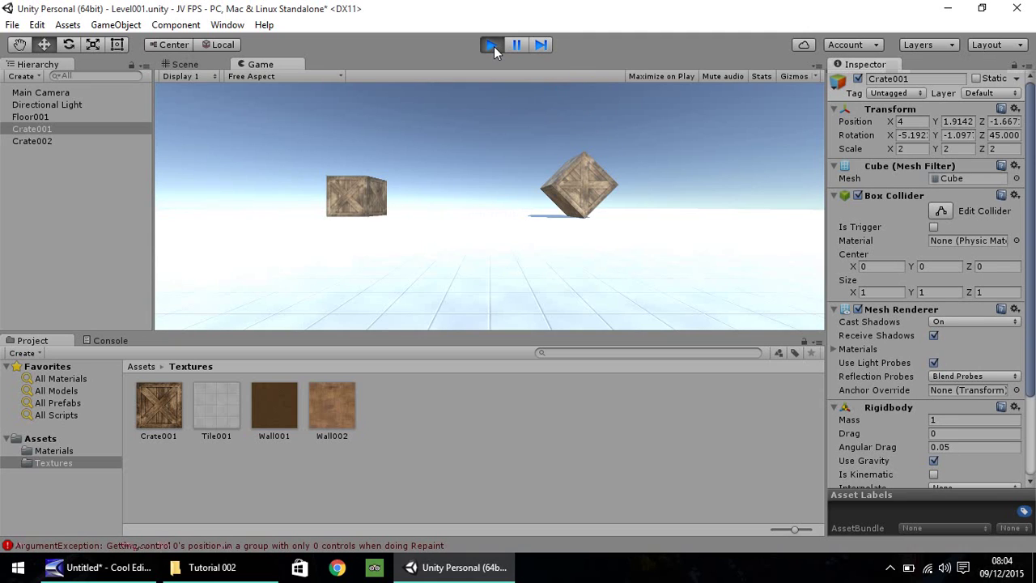
left_click(494, 46)
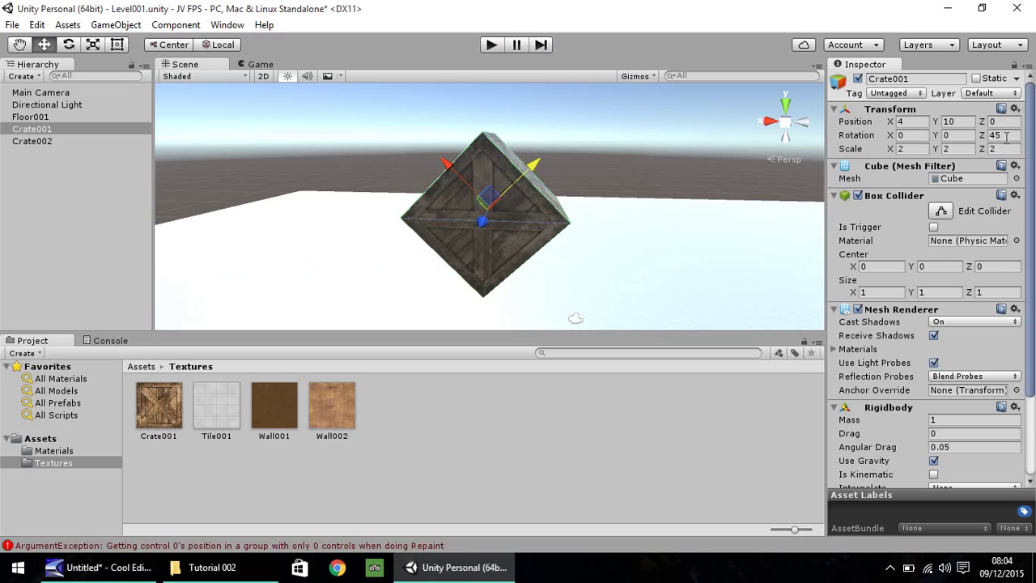
left_click(1006, 136)
type("20")
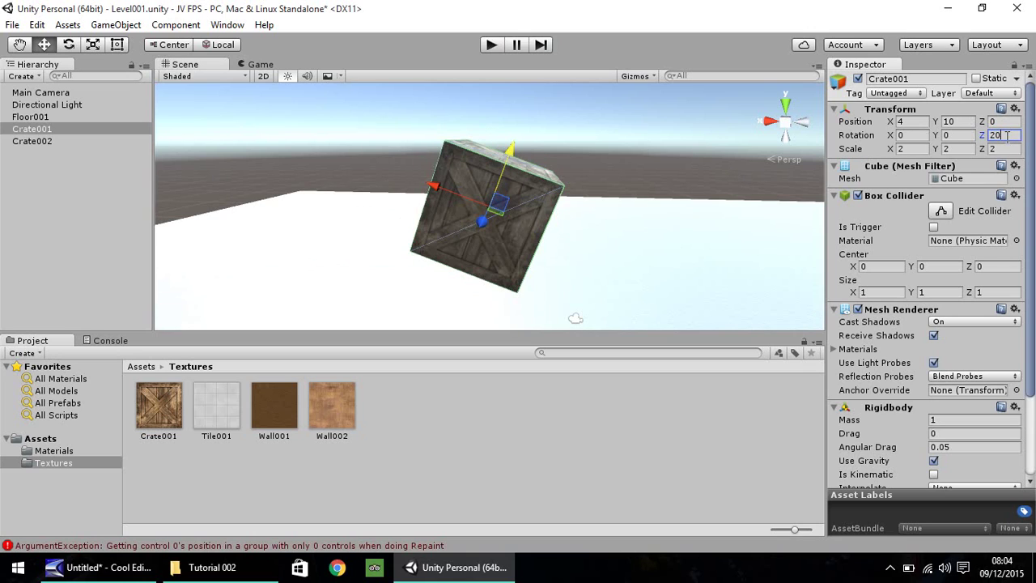
left_click(491, 46)
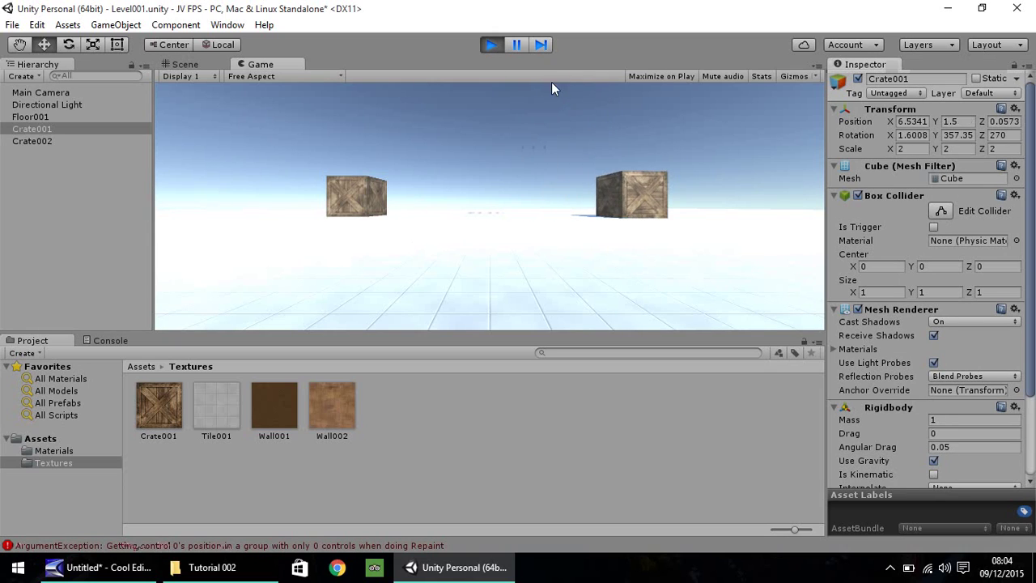
left_click(492, 45)
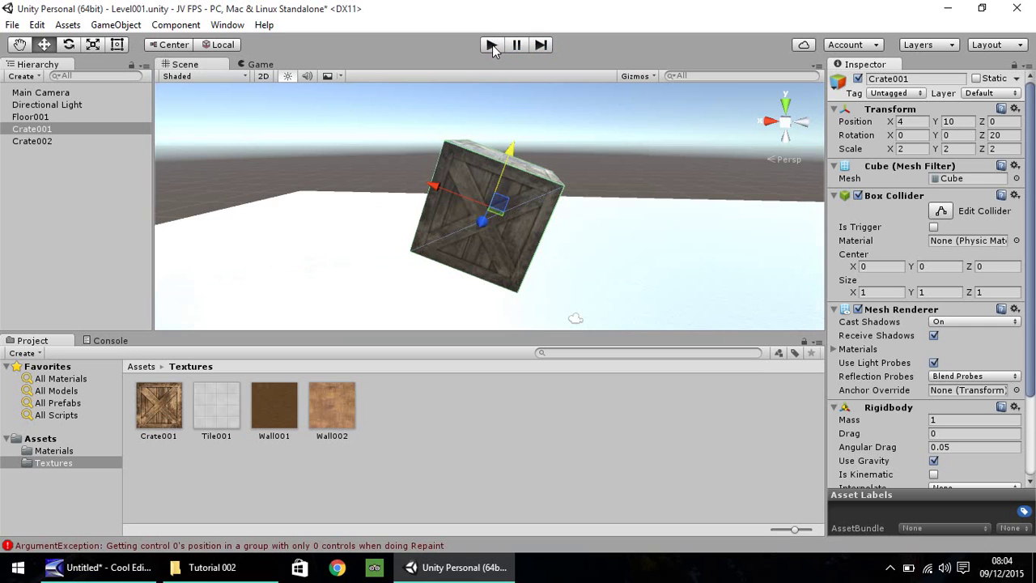
Drop-test Crate001 again with Rotation Z at 45, then at 40
left_click(1006, 135)
type("45")
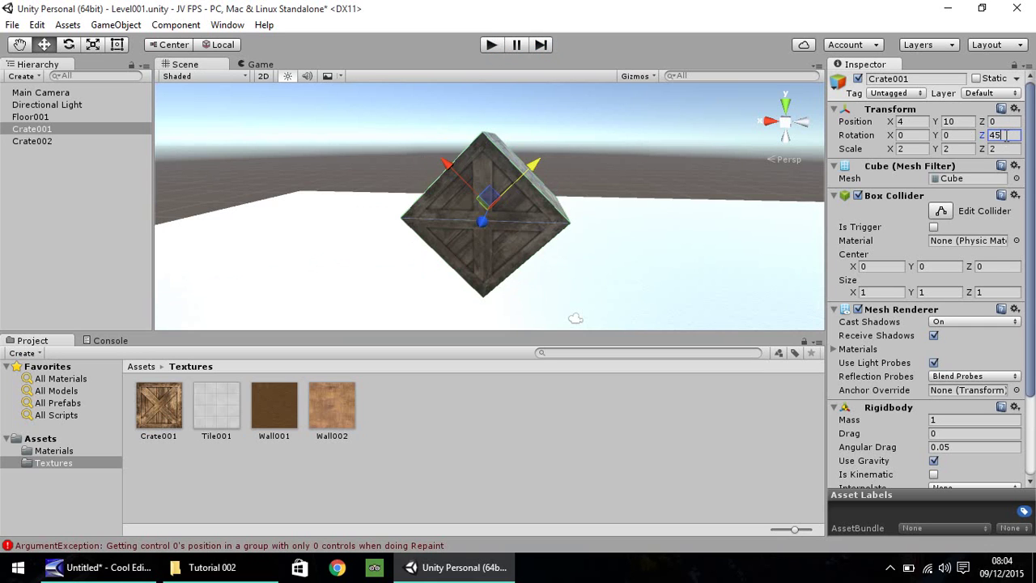
left_click(492, 45)
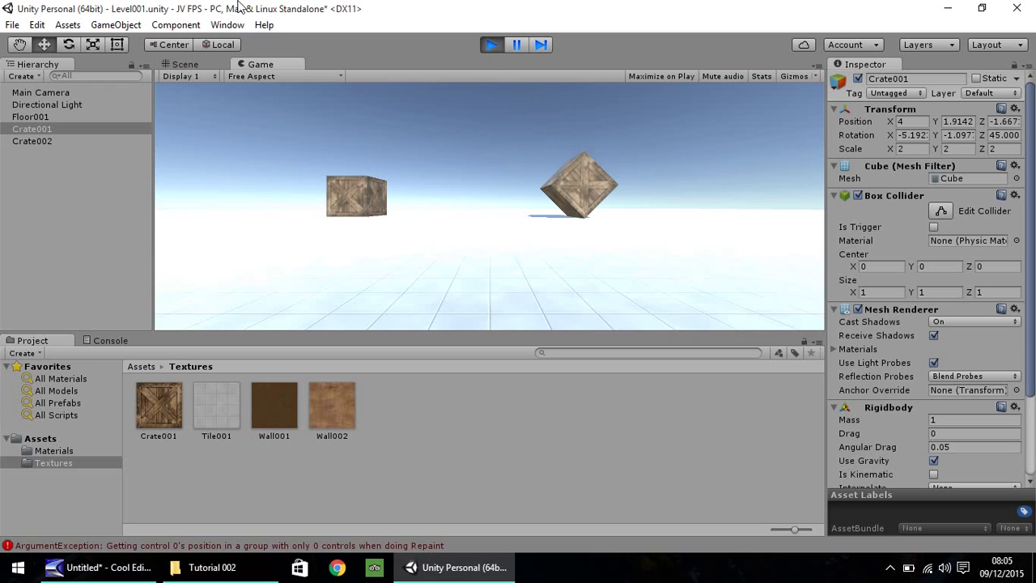
left_click(491, 46)
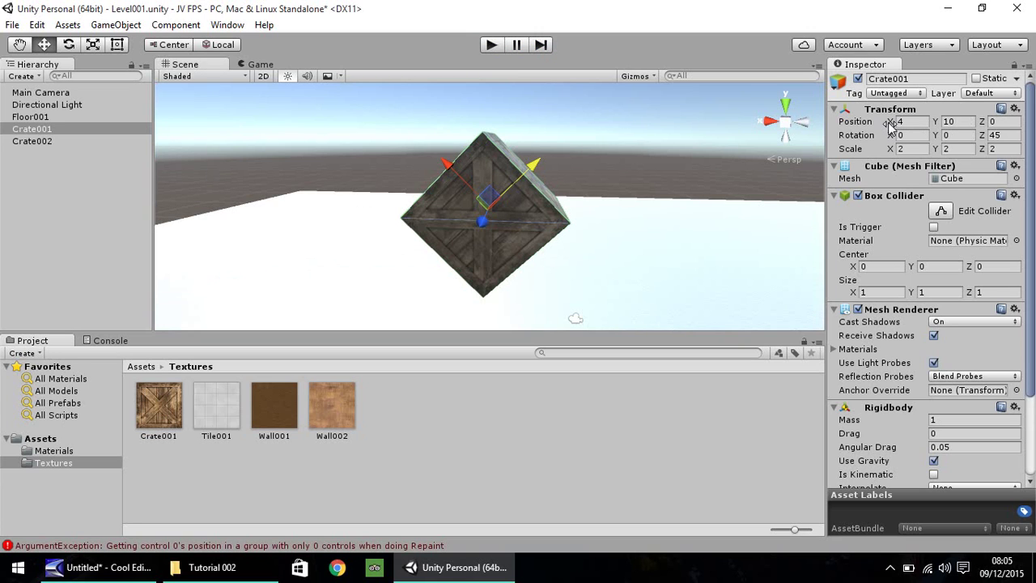
left_click(1003, 136)
type("40")
left_click(491, 46)
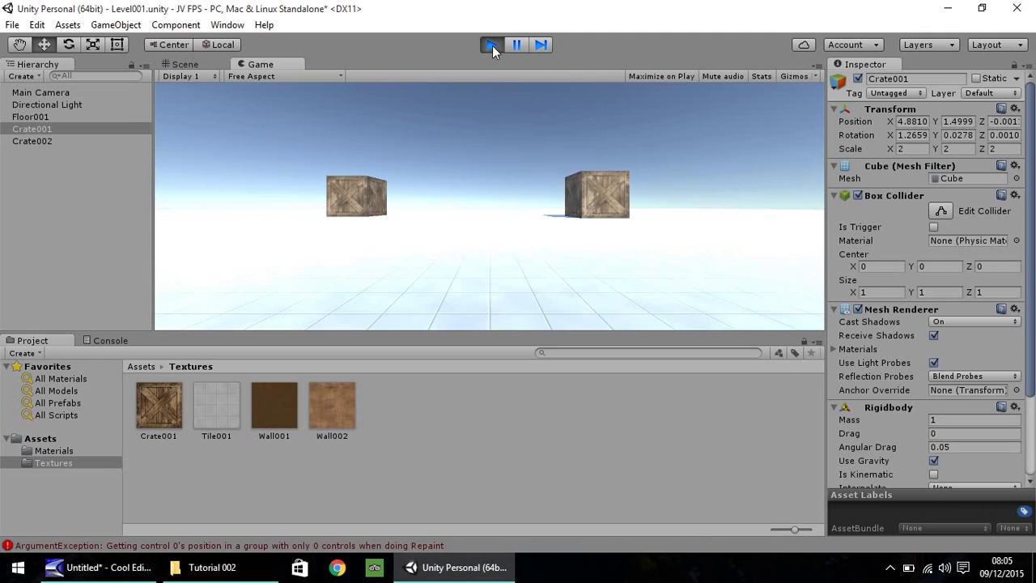
left_click(492, 46)
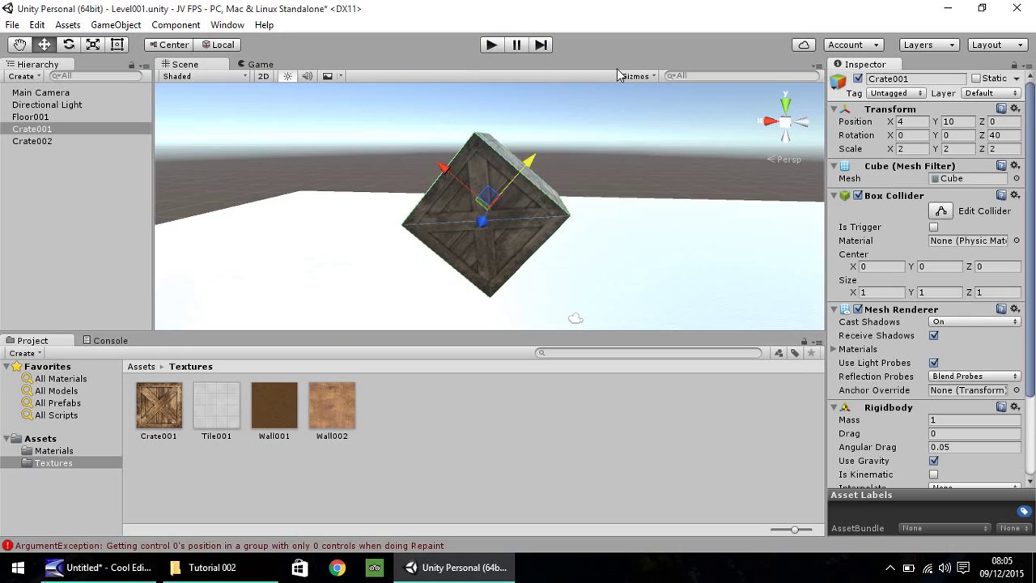
Set Crate001's Rotation Z to 0 and Position Y to 1.5
left_click(998, 136)
type("0")
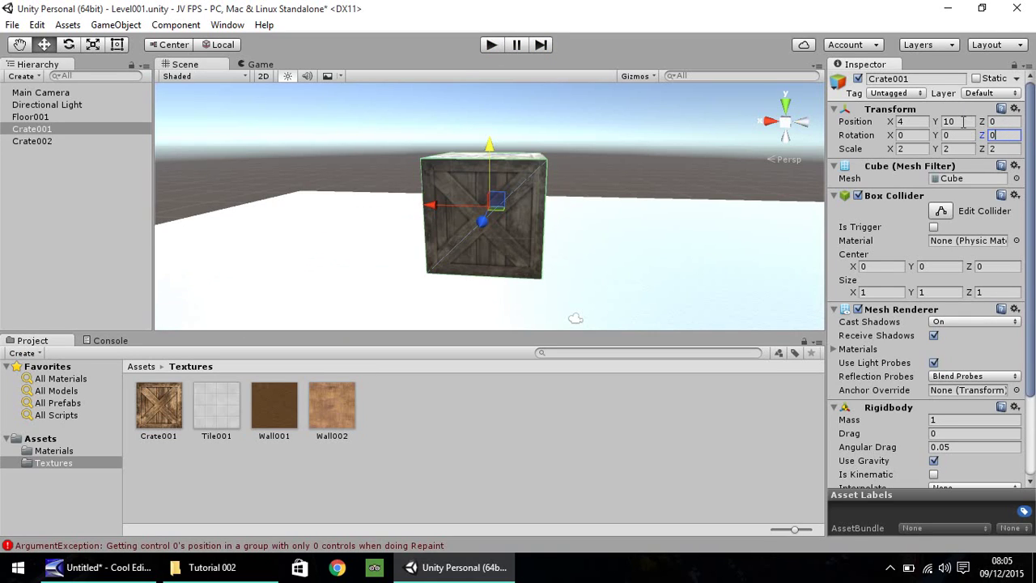
left_click(962, 122)
type("1.5")
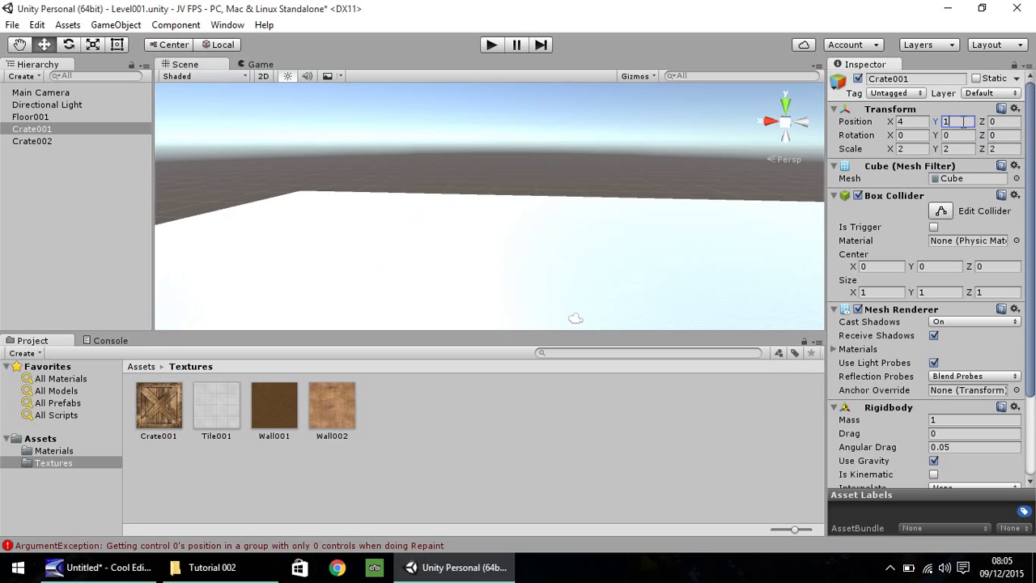
Frame Crate001, select the Main Camera, and zoom the Scene view out
double_click(48, 129)
scroll(595, 243, "down", 5)
left_click(70, 94)
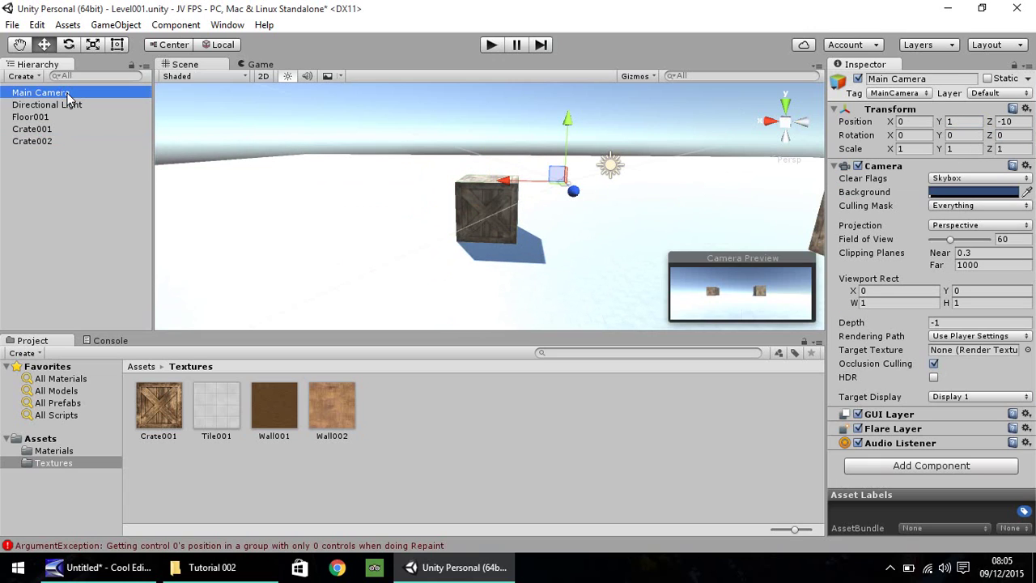
scroll(521, 226, "down", 3)
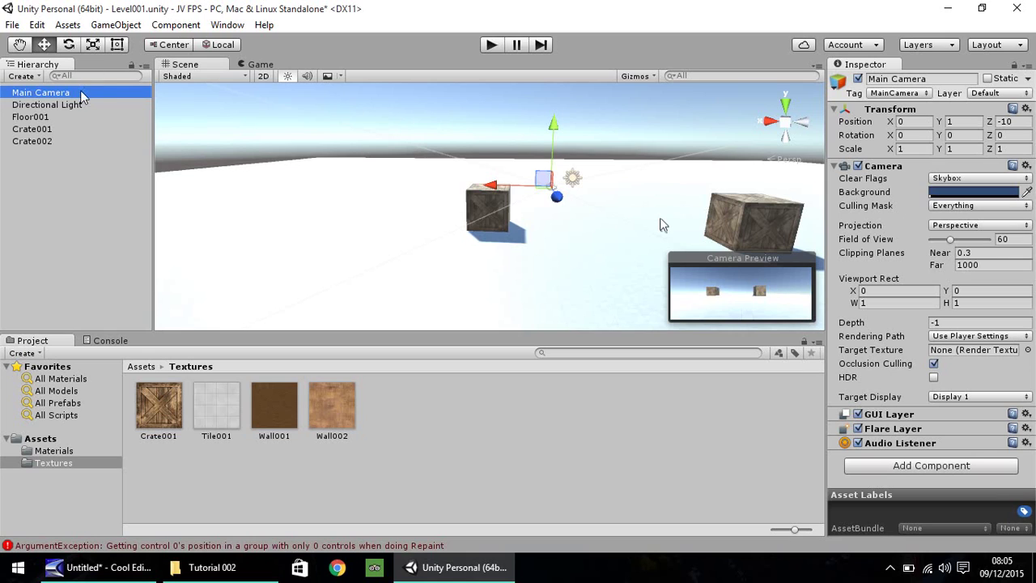
Pan and orbit the Scene view to see both crates from the camera side
left_click(21, 45)
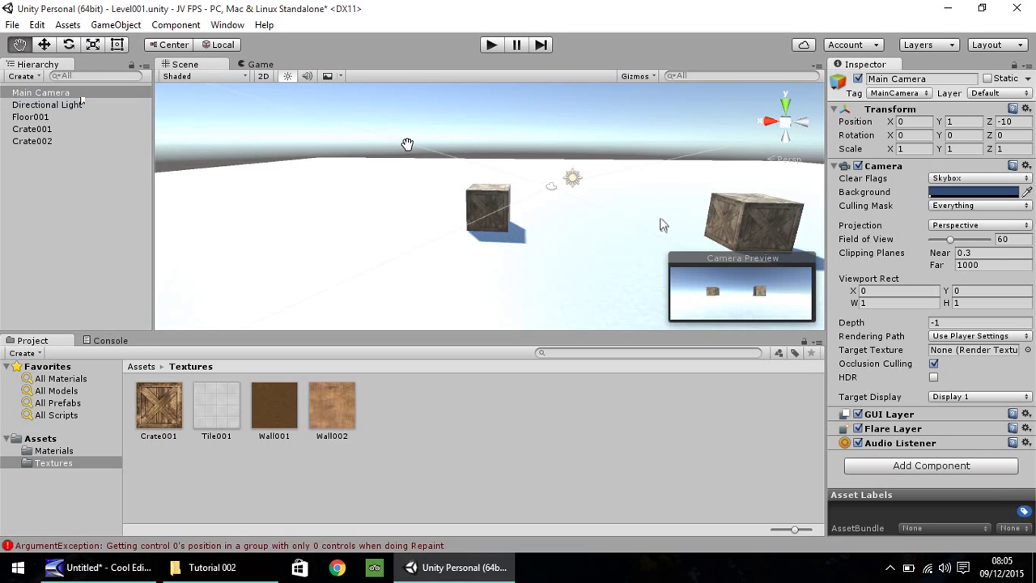
left_click_drag(410, 145, 199, 210)
left_click_drag(345, 226, 184, 174, "alt")
left_click_drag(354, 201, 180, 192, "alt")
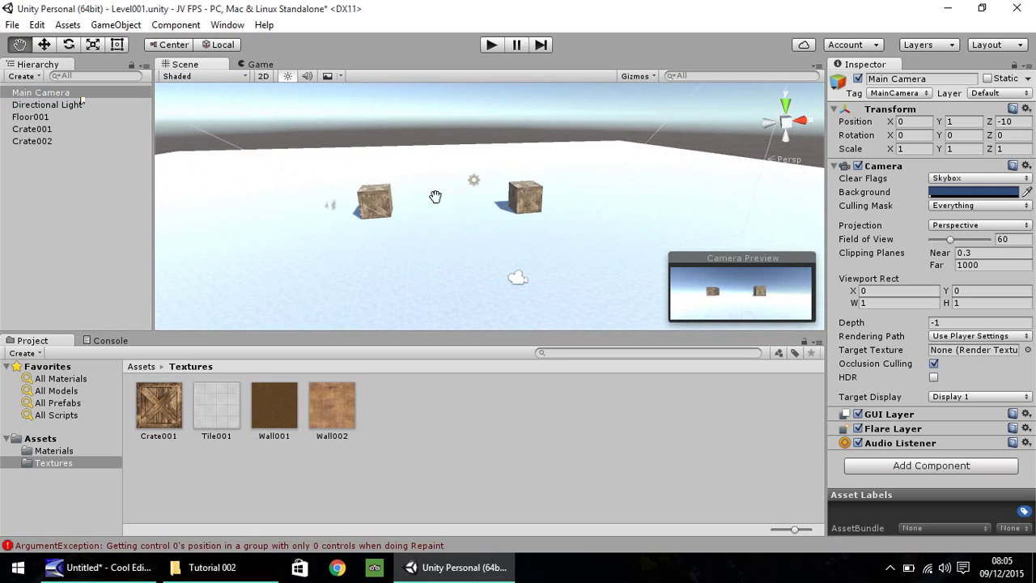
left_click_drag(343, 201, 335, 146)
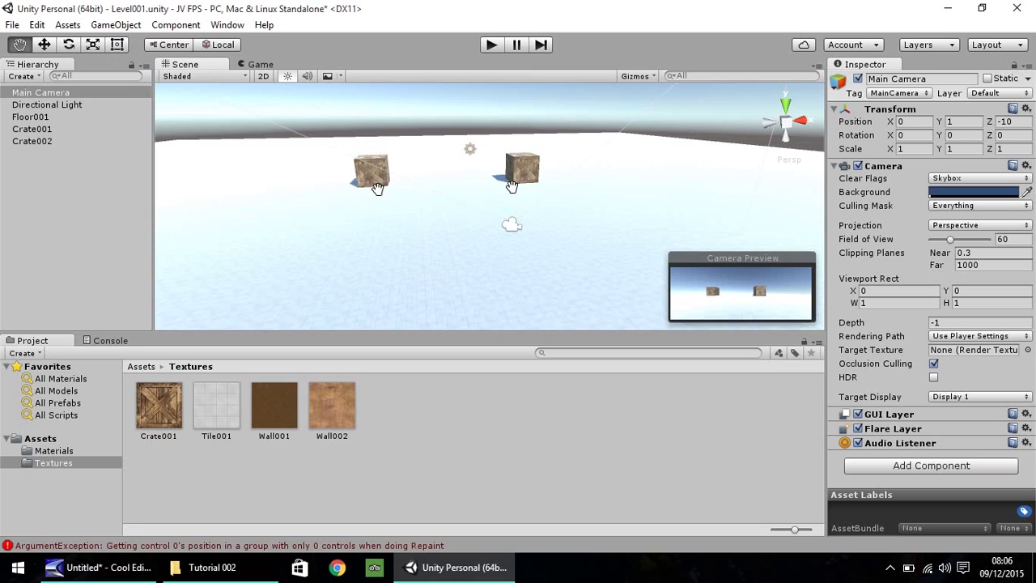
left_click_drag(426, 155, 365, 134, "alt")
key("w")
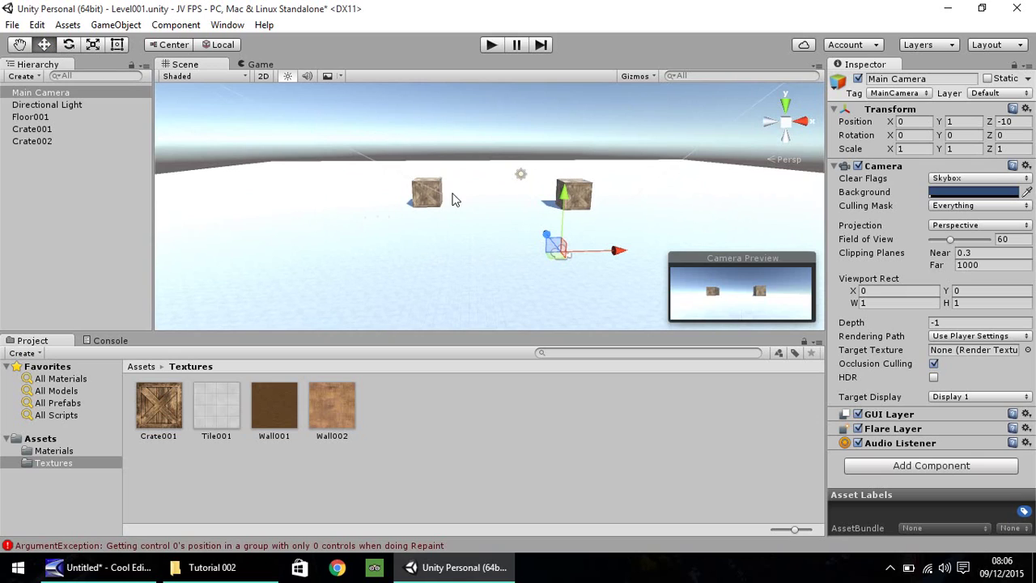
Lift Crate001 to height 5.5, drop-test it, then select its Position Y field
left_click(587, 196)
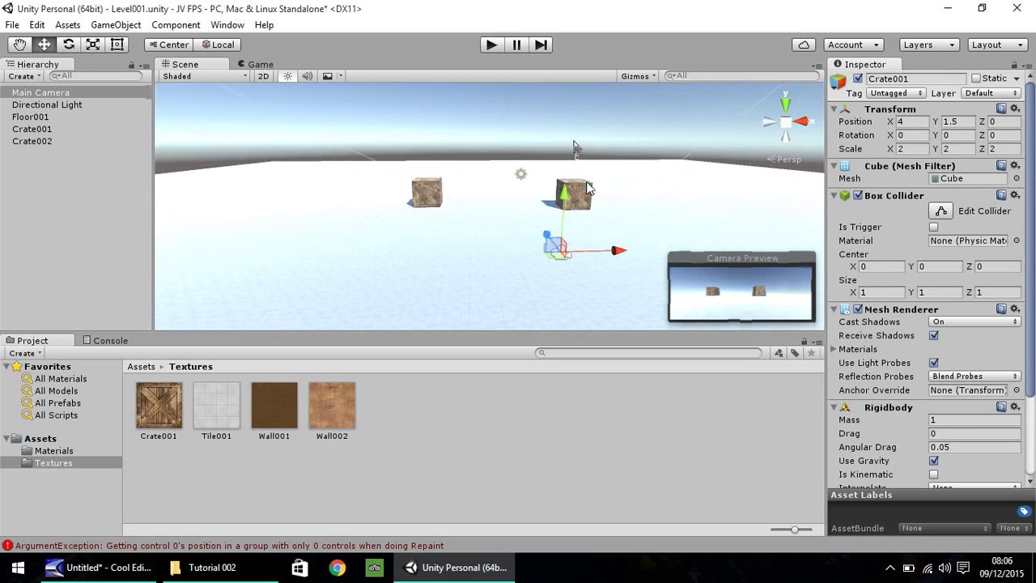
left_click_drag(577, 138, 575, 136)
left_click(491, 45)
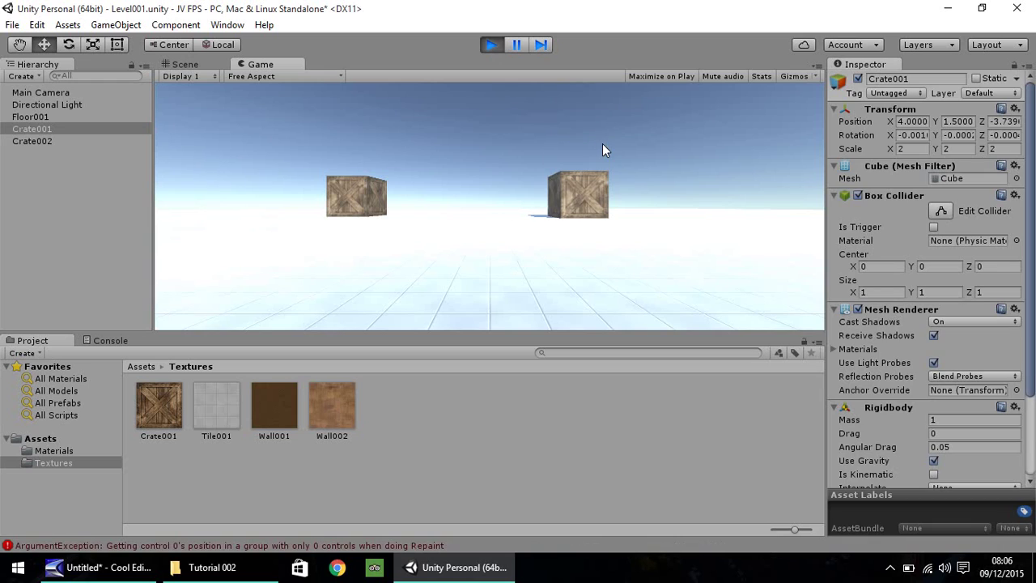
left_click(490, 47)
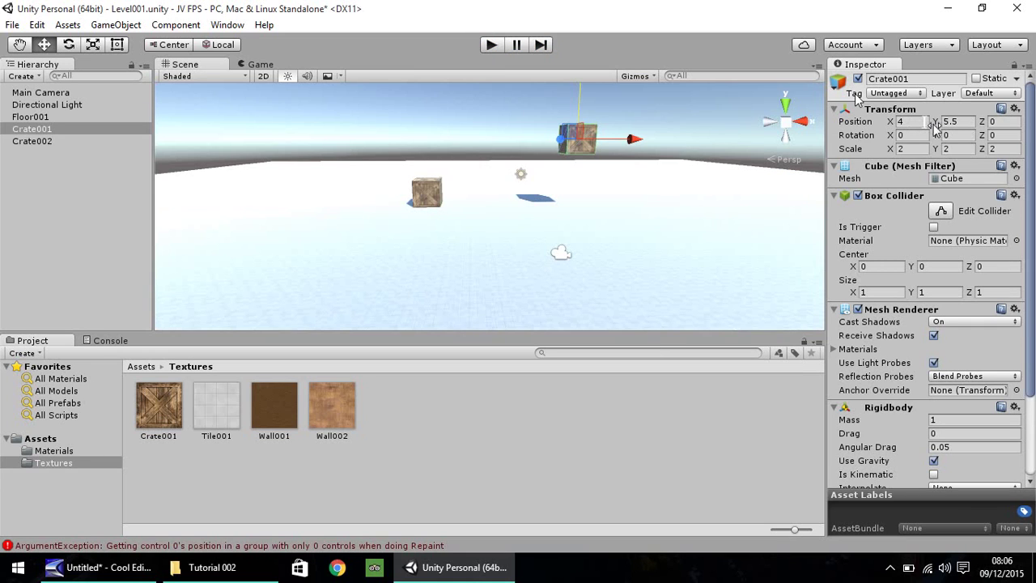
left_click(957, 121)
Set Crate001's Y back to 1.5, then add a Physics Rigidbody to Crate002
type("1.5")
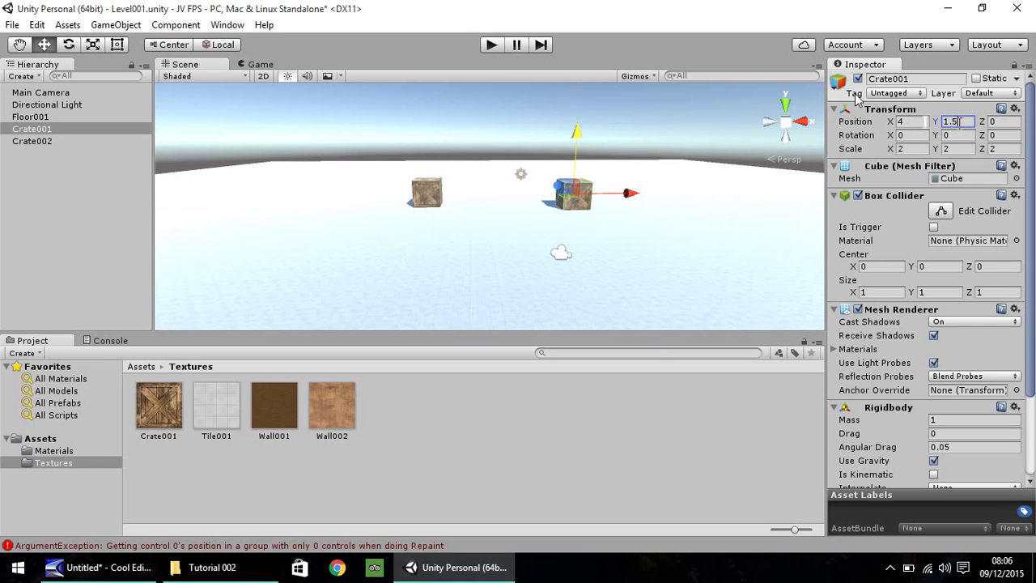
left_click(429, 200)
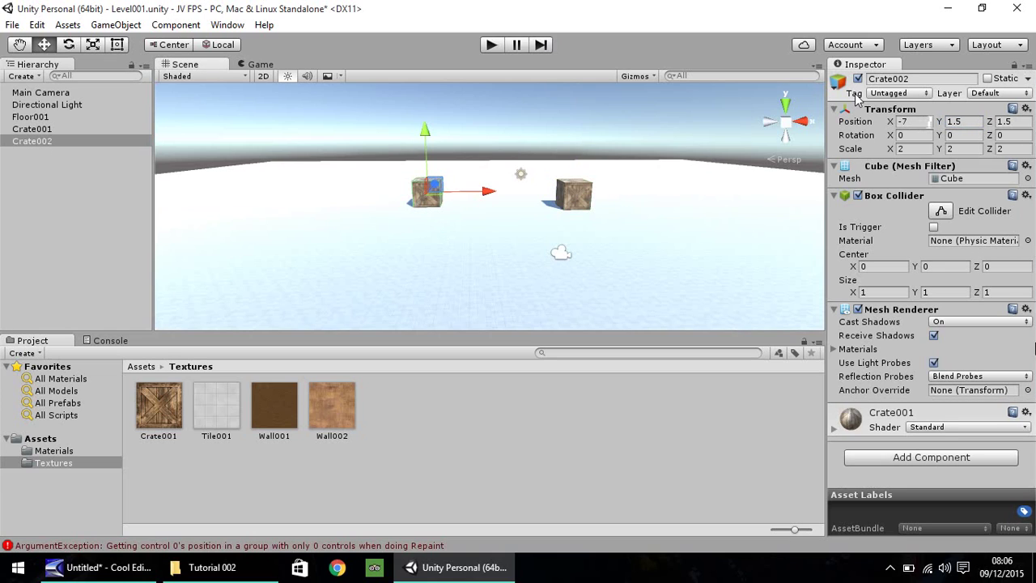
left_click(917, 459)
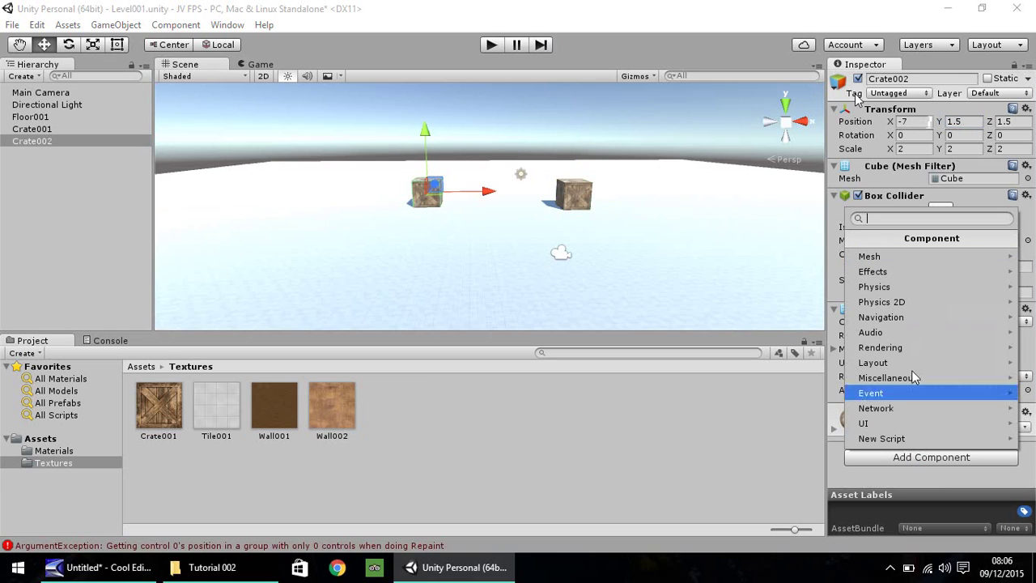
left_click(890, 288)
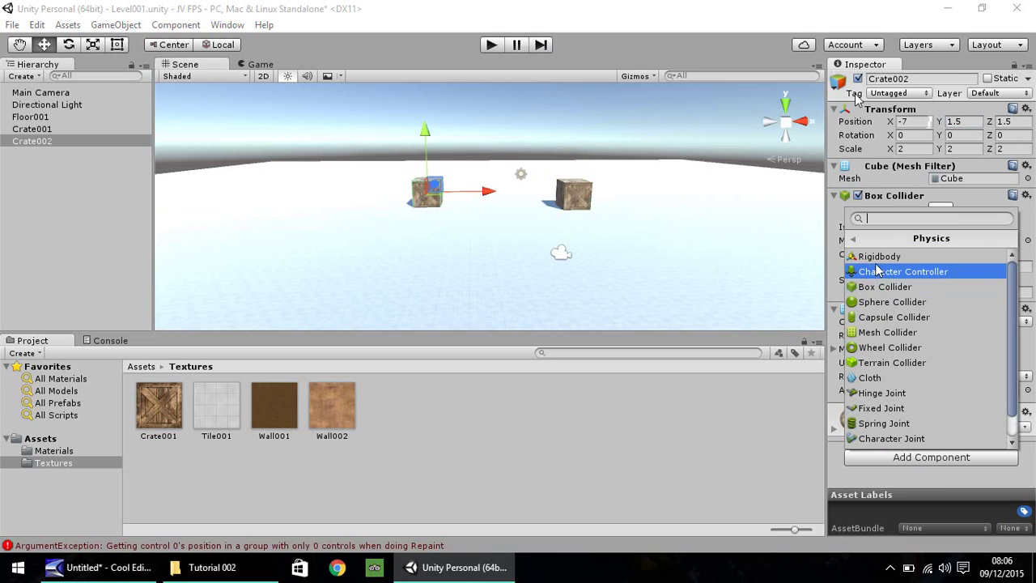
left_click(884, 257)
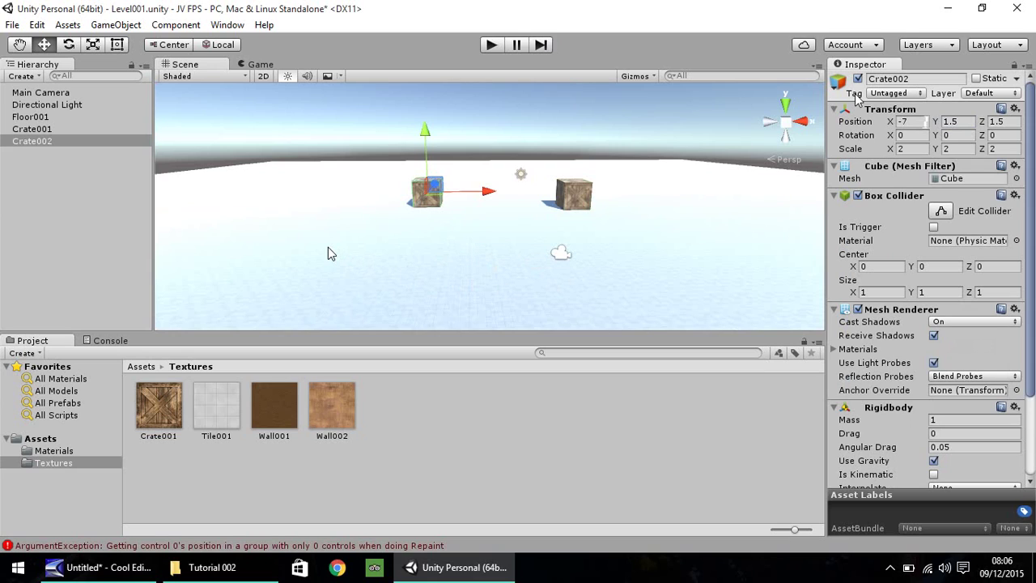
left_click(304, 244)
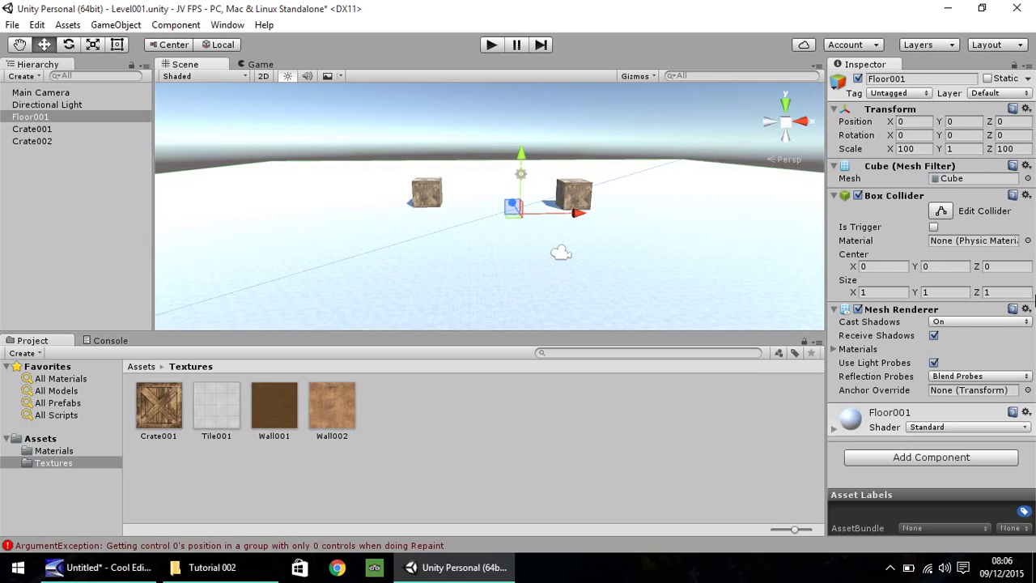